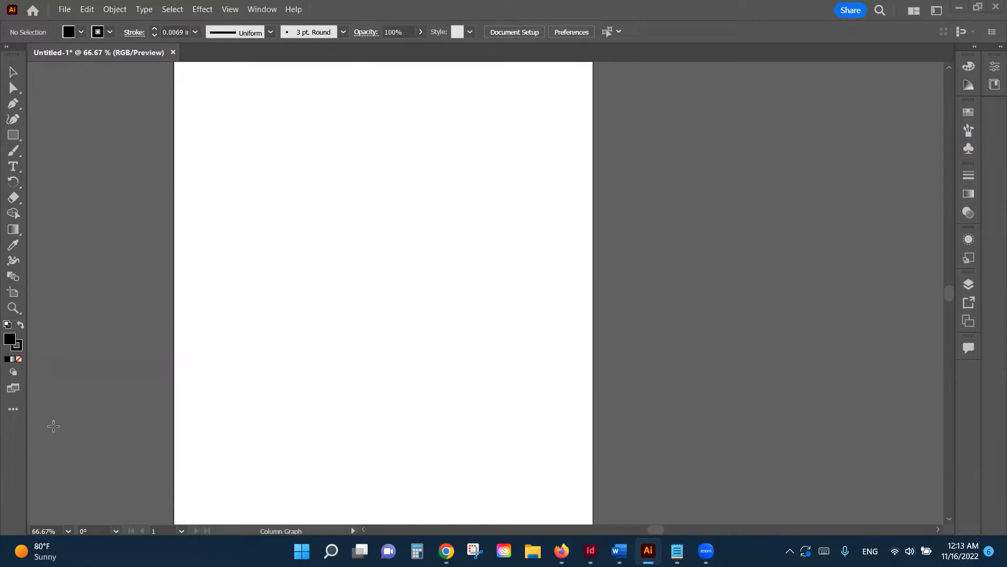
Step: Switch Illustrator's toolbar from the Basic to the Advanced tool set
click(14, 412)
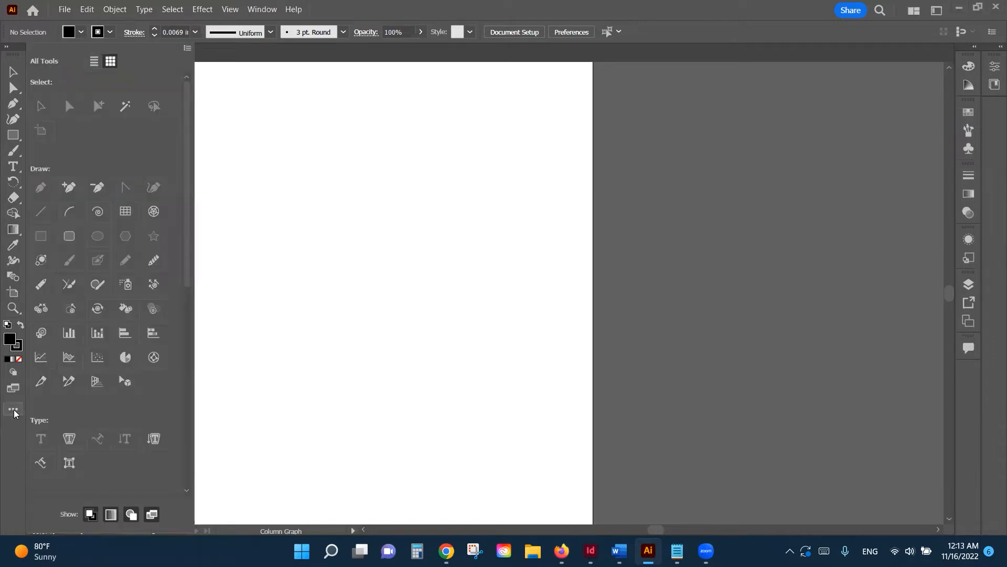
click(189, 49)
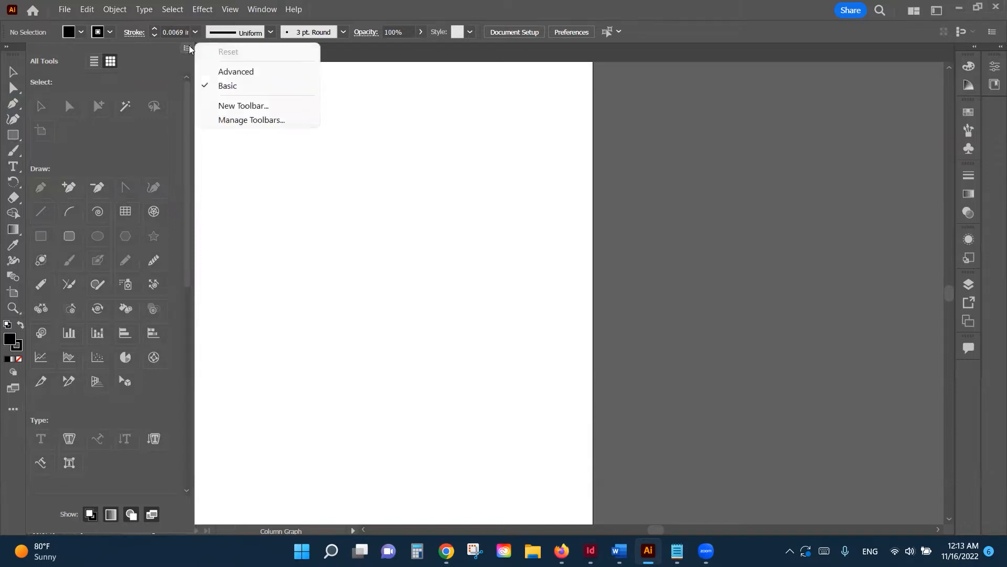
click(230, 73)
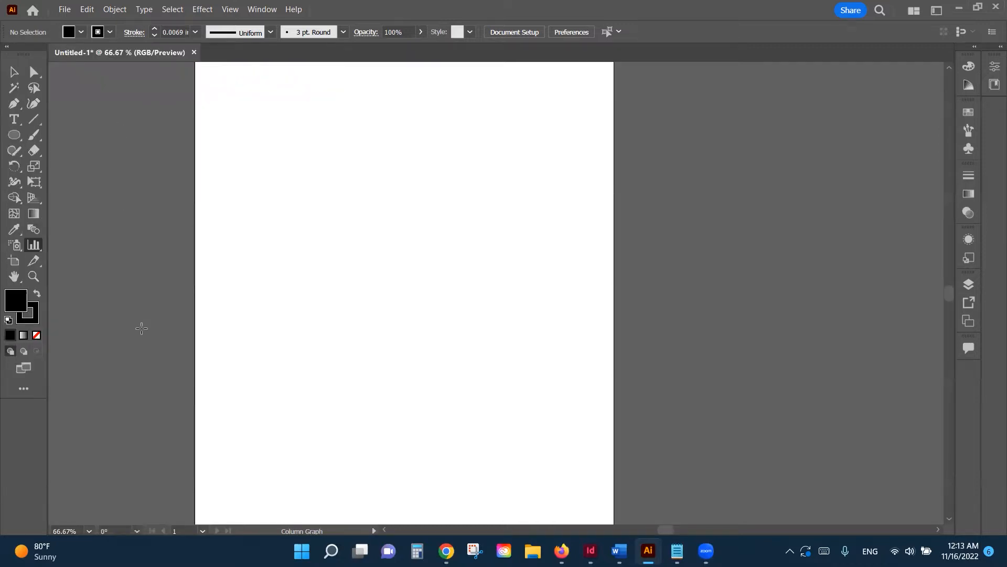
Step: Draw a square pie graph on the artboard with the Pie Graph Tool, then bring up the Notepad fuel data
click(35, 250)
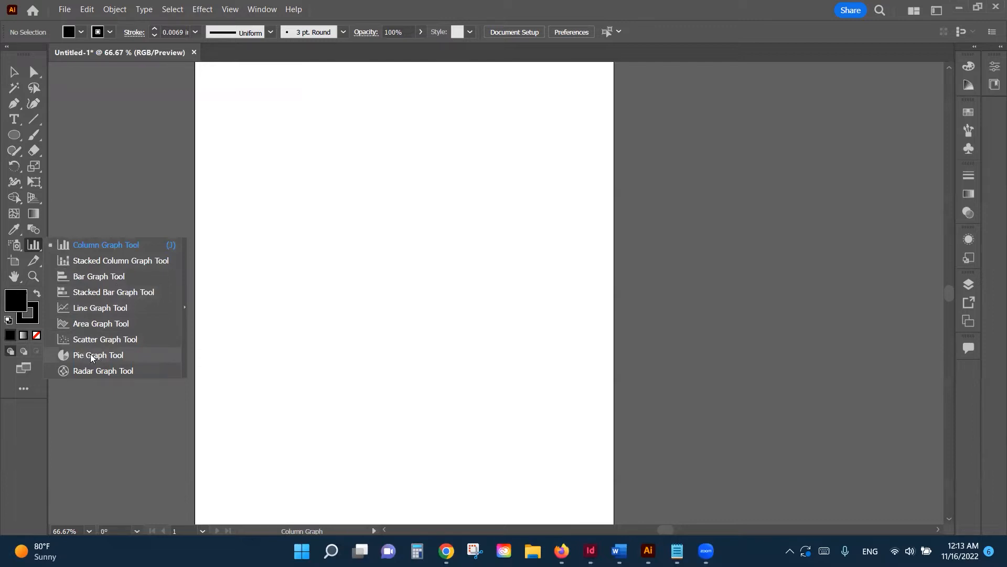
click(91, 356)
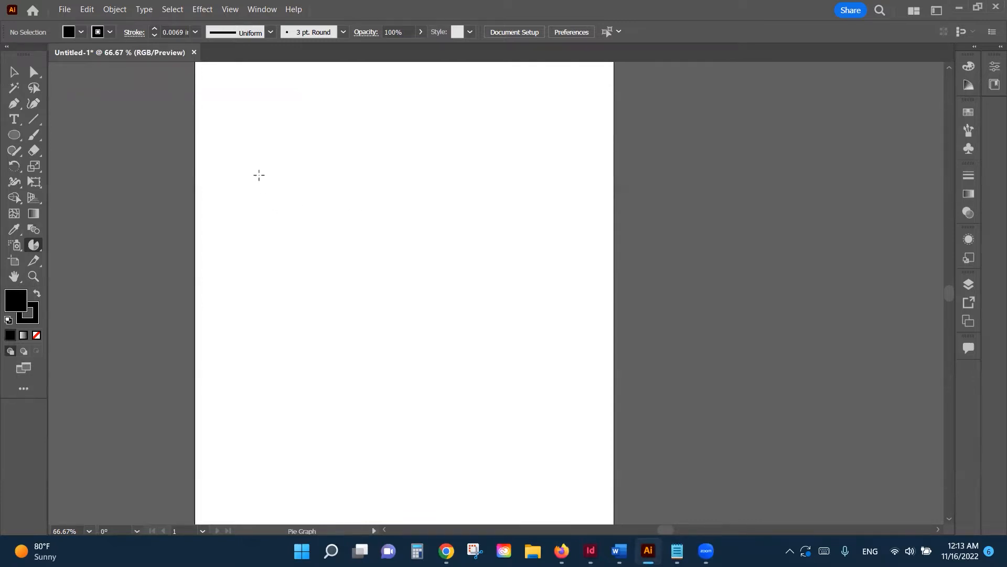
drag(250, 157, 439, 341)
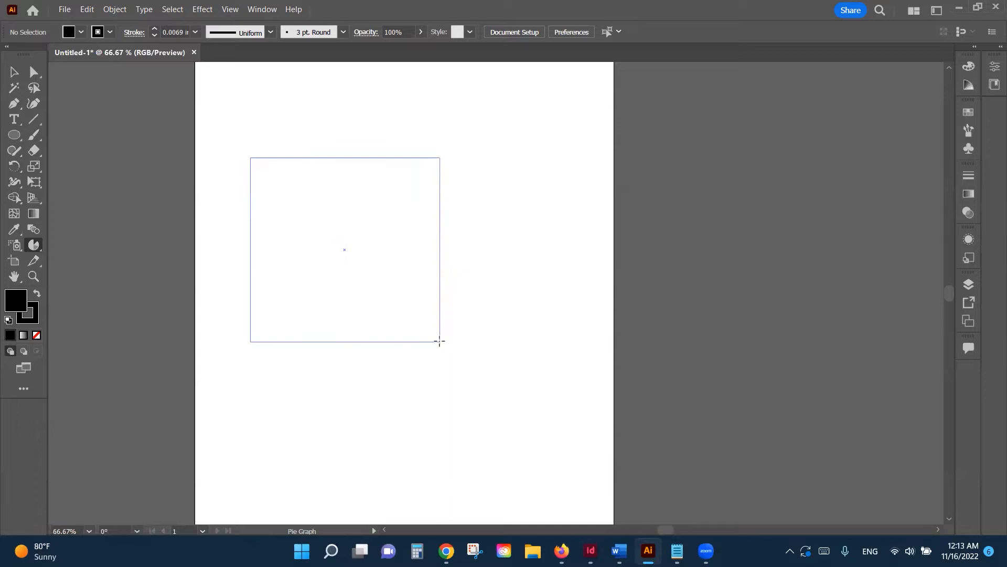
drag(440, 341, 440, 341)
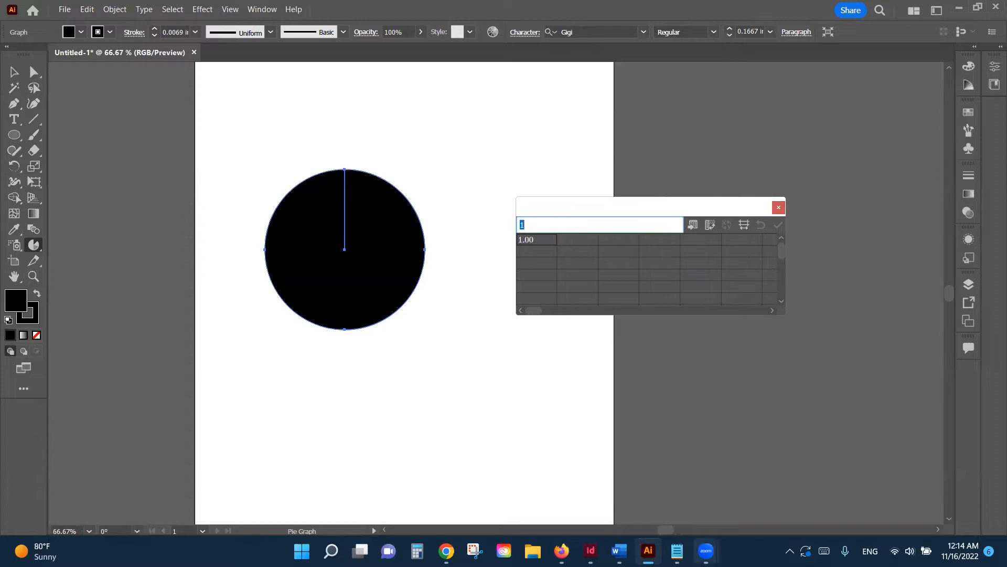
click(677, 551)
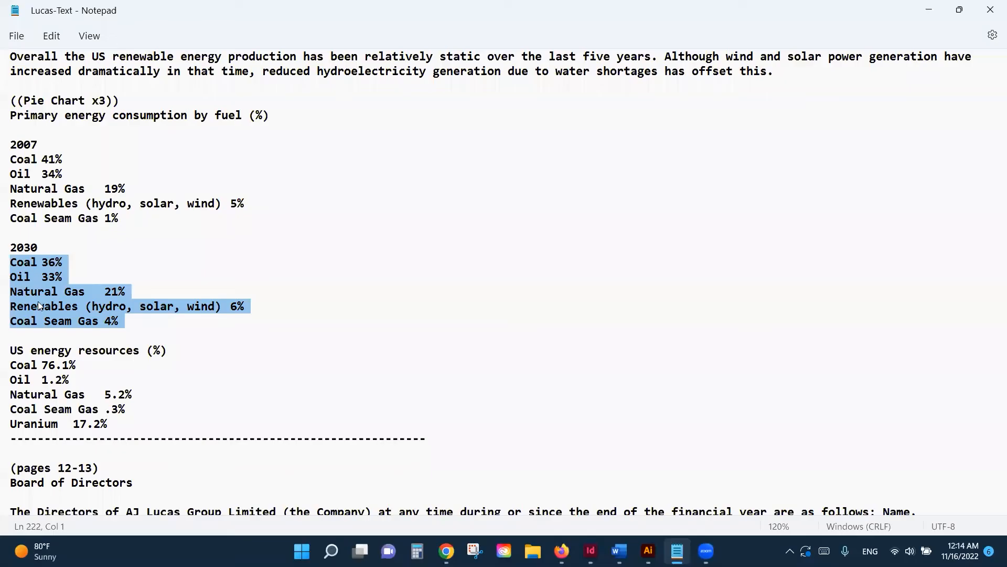
Step: Copy the 2030 fuel lines, Coal 36% through Coal Seam Gas 4%, and return to Illustrator
right_click(52, 293)
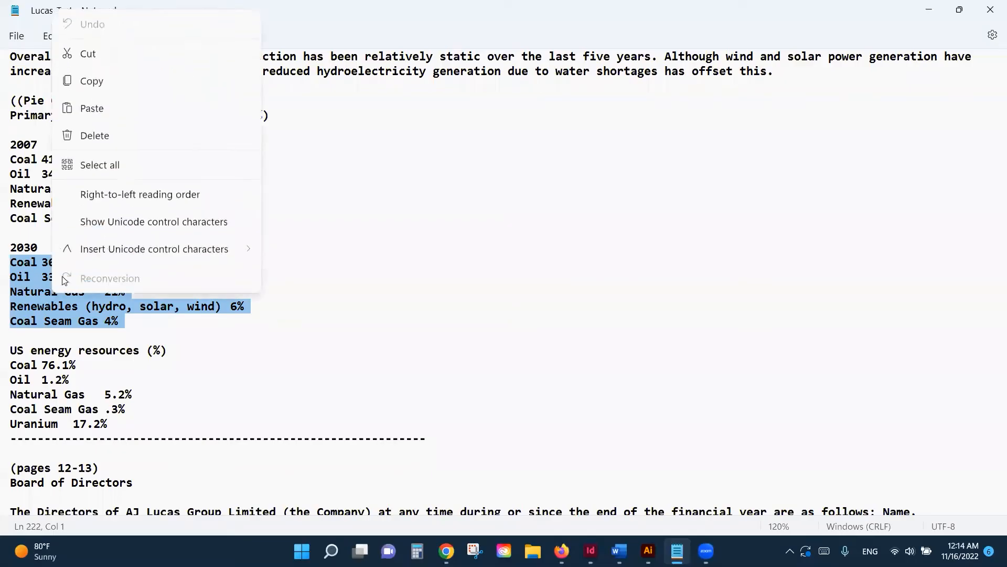
click(105, 84)
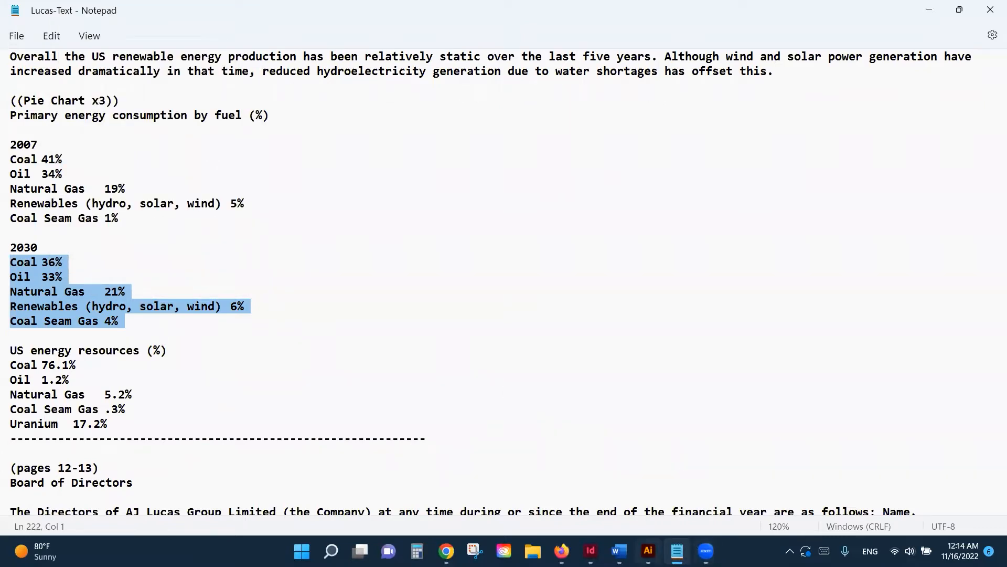
mouse_move(649, 551)
click(648, 480)
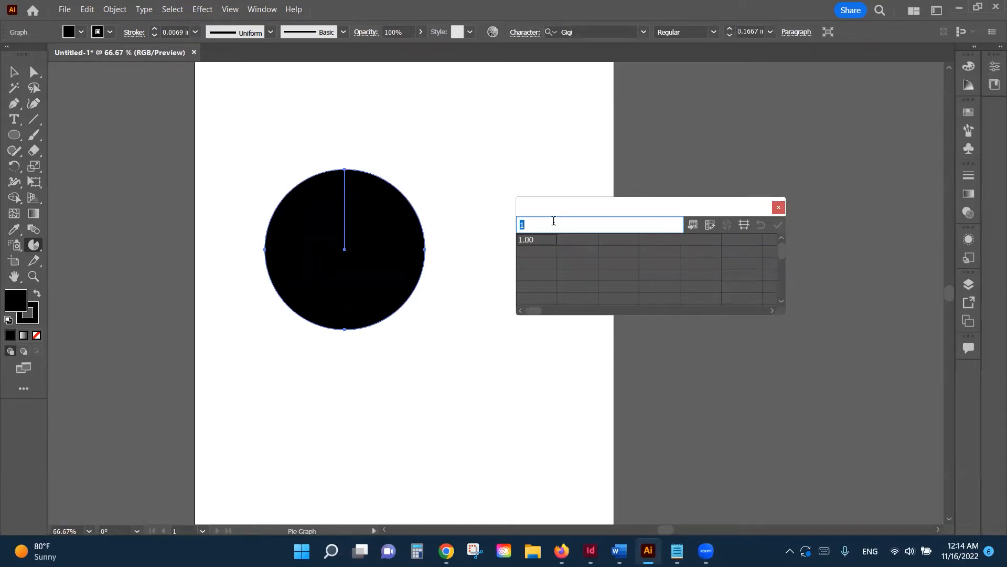
Step: Paste the 2030 fuel figures into the graph data sheet and transpose its rows and columns
key(ctrl+v)
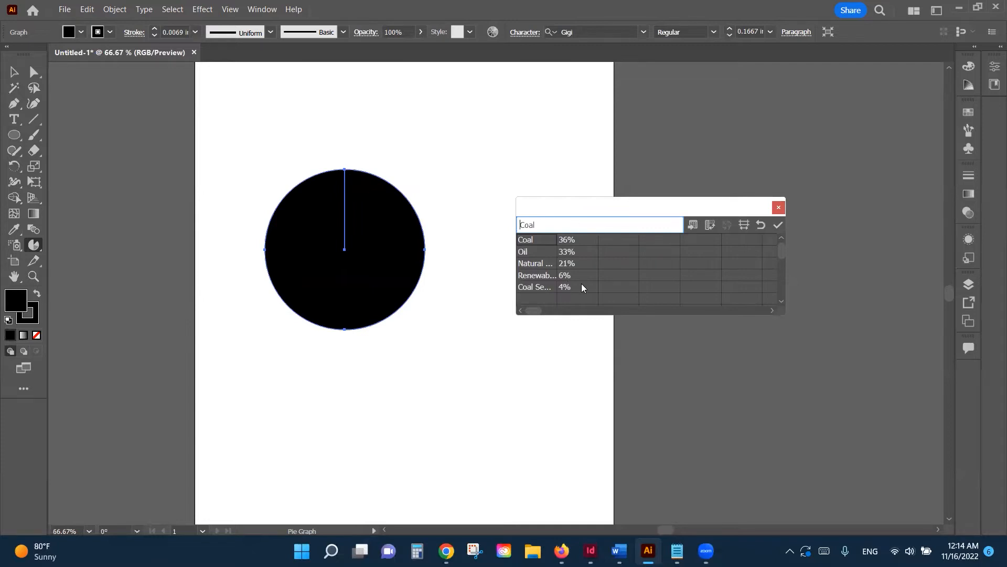
click(709, 225)
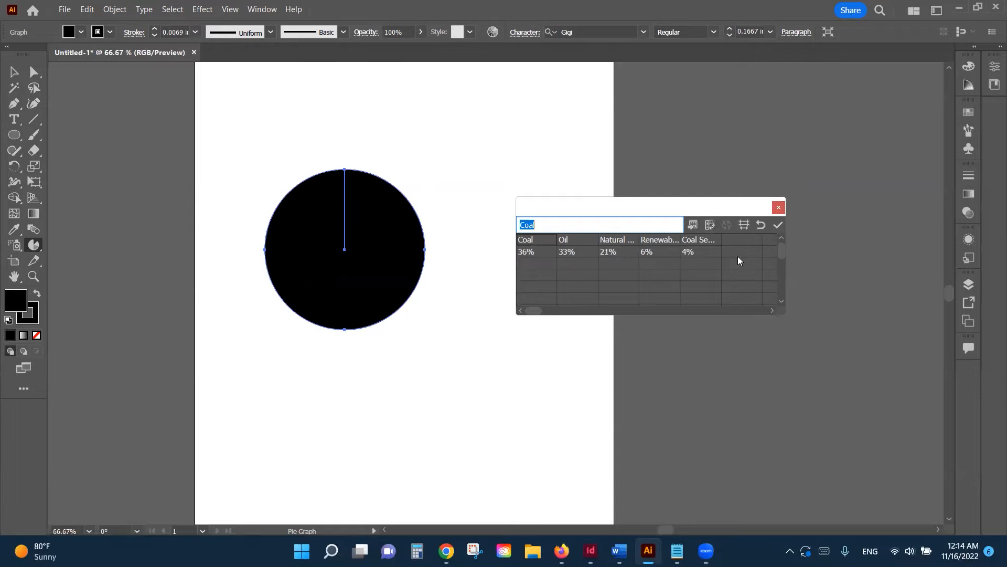
click(779, 226)
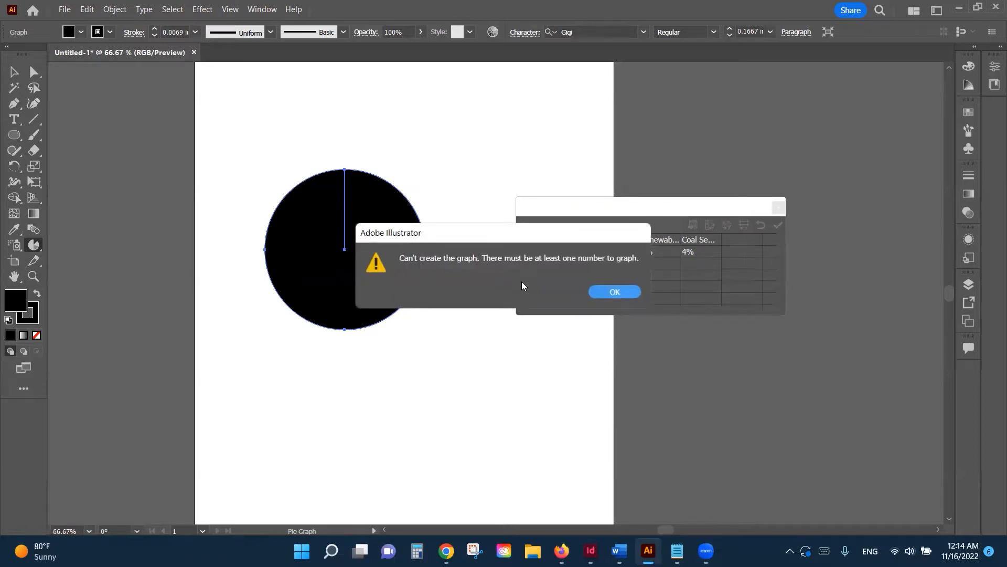
click(615, 292)
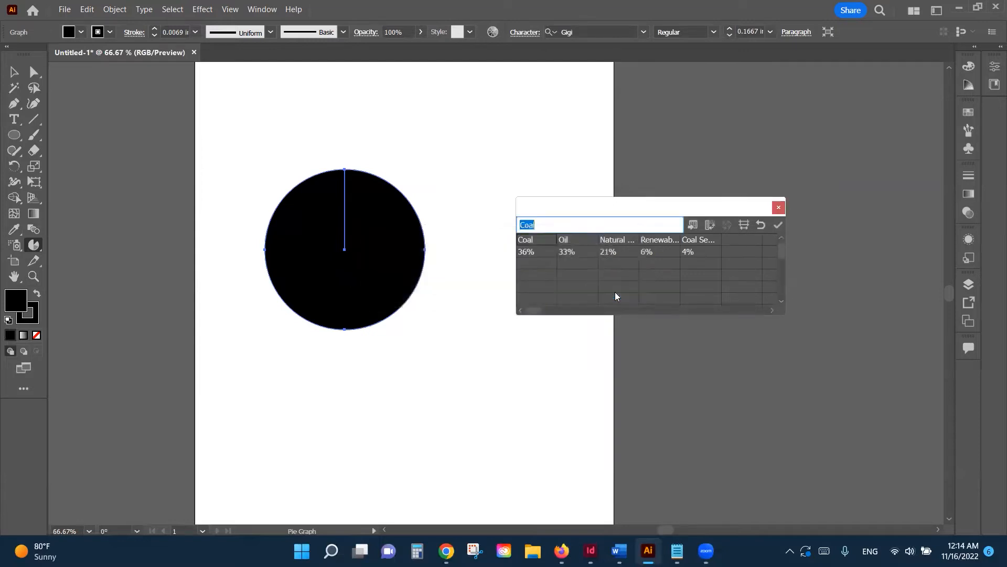
Step: Strip the % signs so Coal reads 36, Oil 33 and Natural Gas 21
click(539, 253)
click(546, 222)
key(BackSpace)
click(580, 252)
click(551, 224)
key(BackSpace)
click(626, 252)
click(551, 224)
key(BackSpace)
click(645, 250)
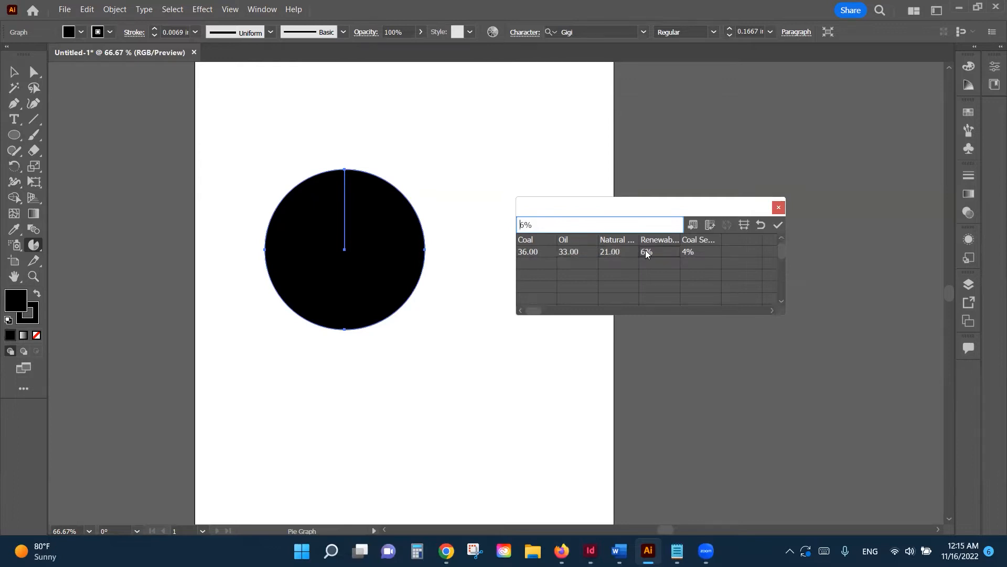
Step: Strip the % from Renewables 6 and Coal Seam Gas 4, then apply the data to the graph
click(553, 228)
key(BackSpace)
click(692, 252)
click(563, 223)
key(BackSpace)
click(778, 225)
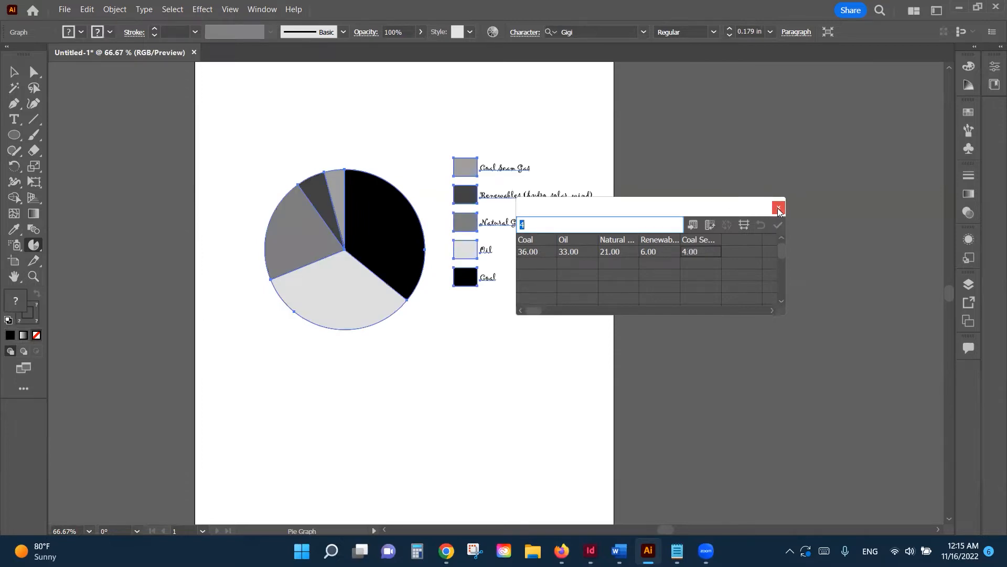
Step: Close the data sheet, select the whole pie graph with its legend, and ungroup it with Shift+Ctrl+G
click(779, 209)
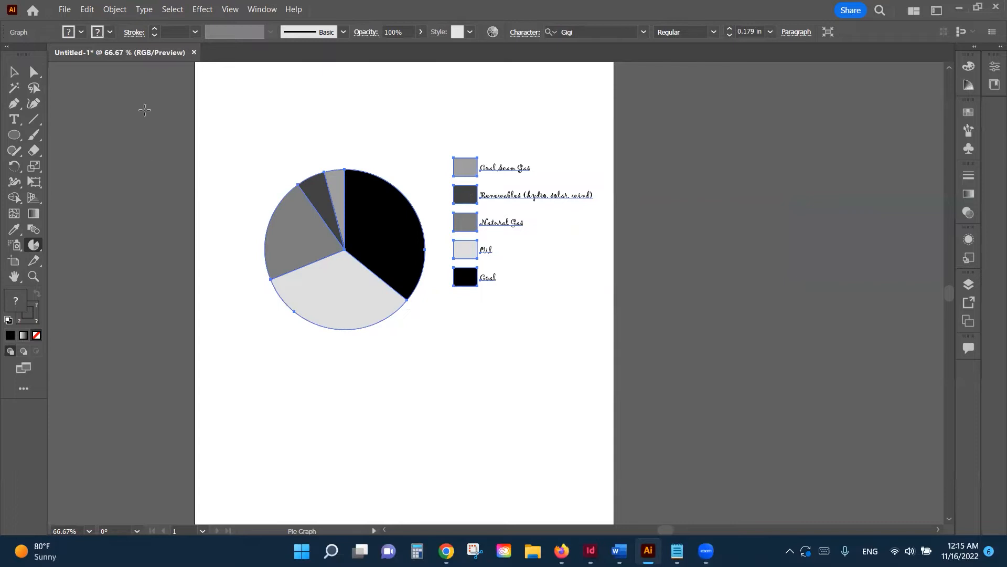
click(14, 73)
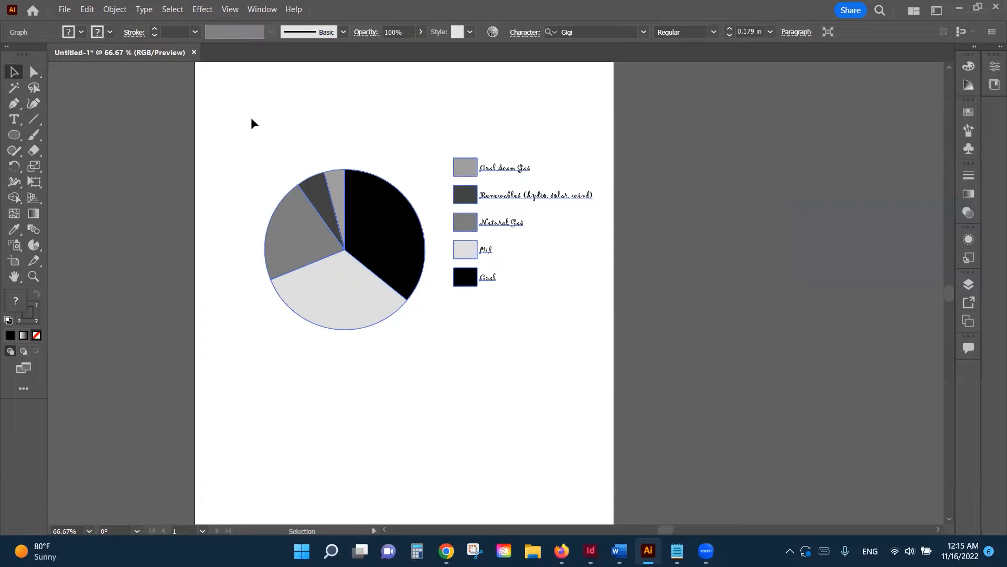
click(250, 145)
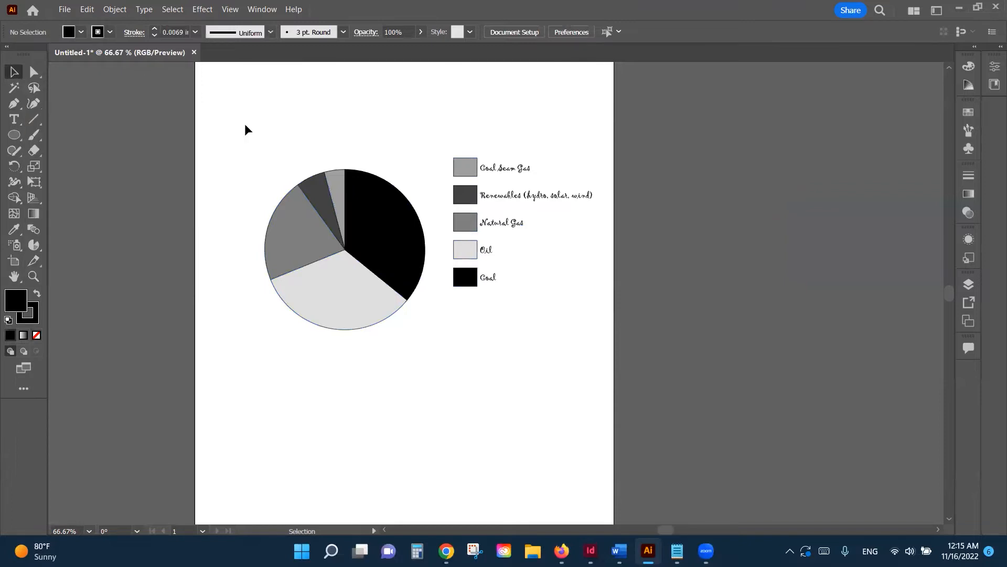
drag(240, 125, 507, 347)
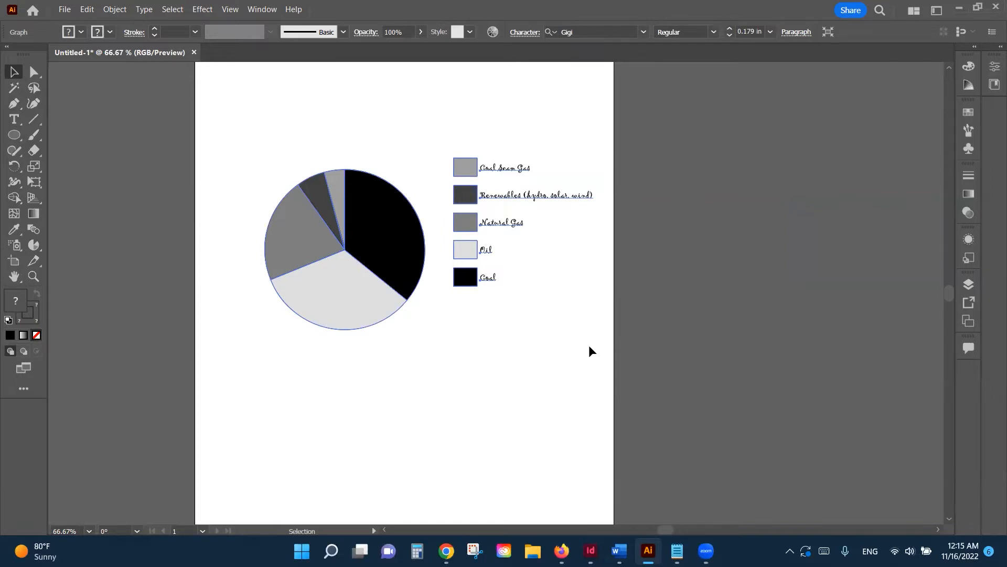
key(a)
key(ctrl+shift+g)
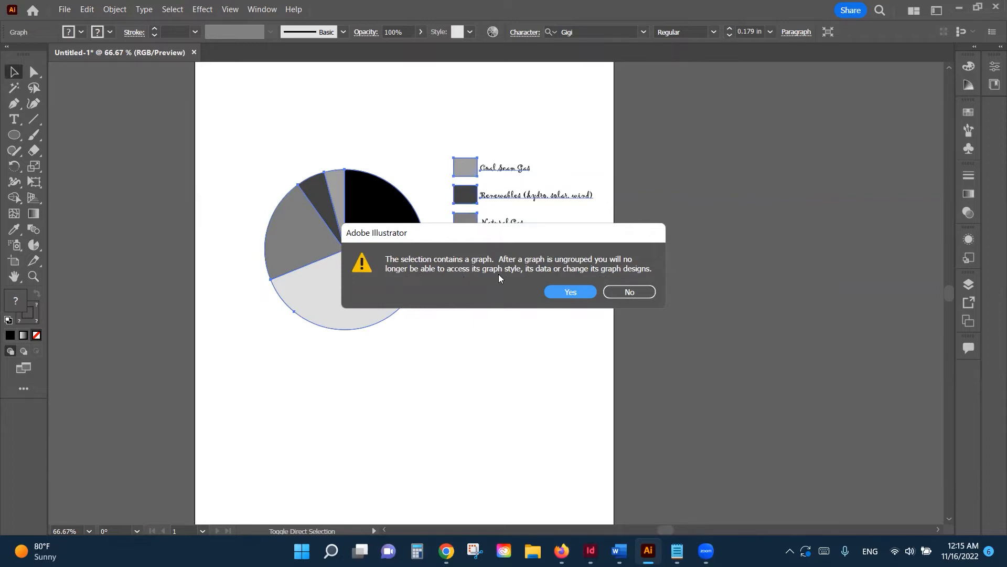
Step: Confirm the ungroup and switch to the Direct Selection tool
click(572, 294)
click(479, 383)
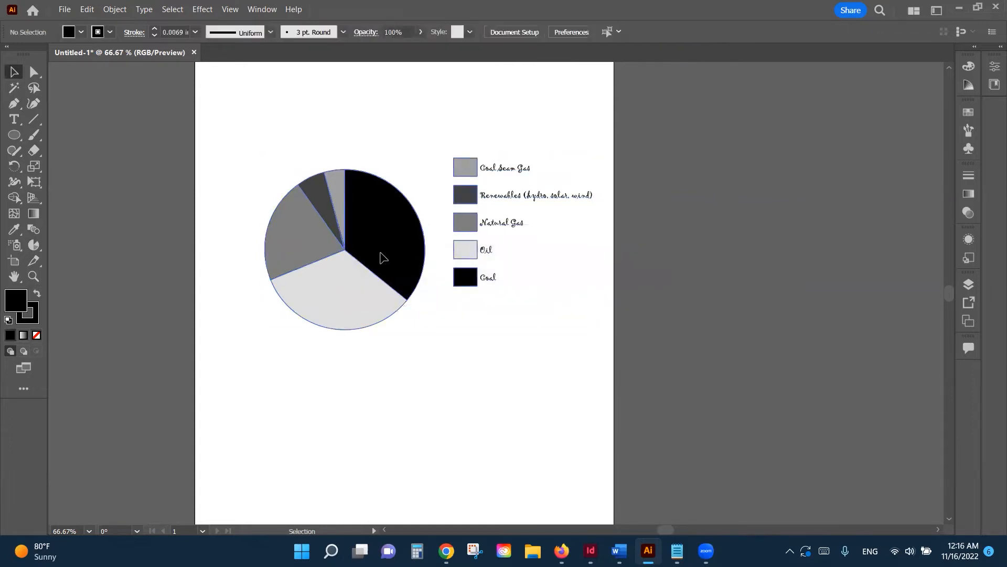
click(383, 257)
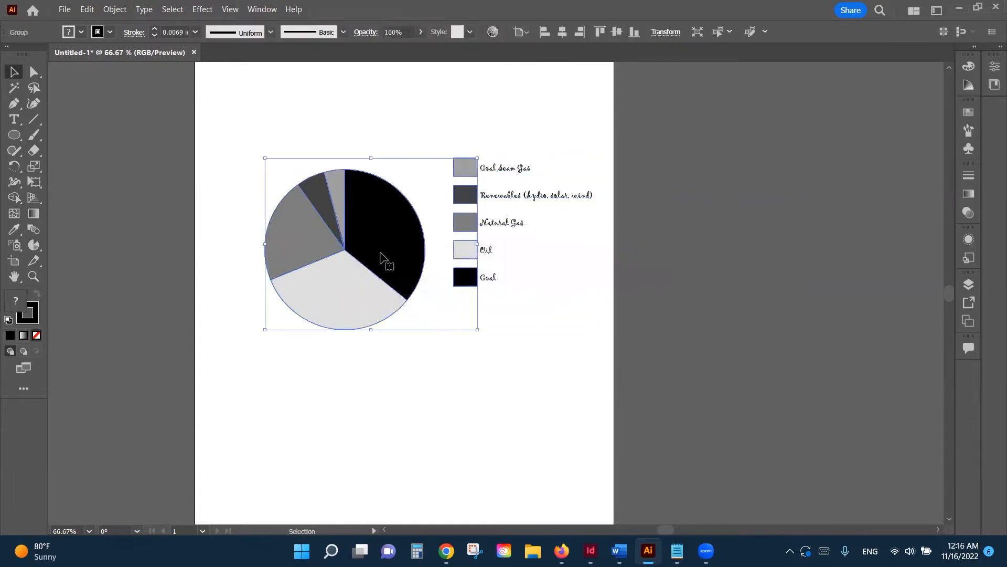
click(34, 72)
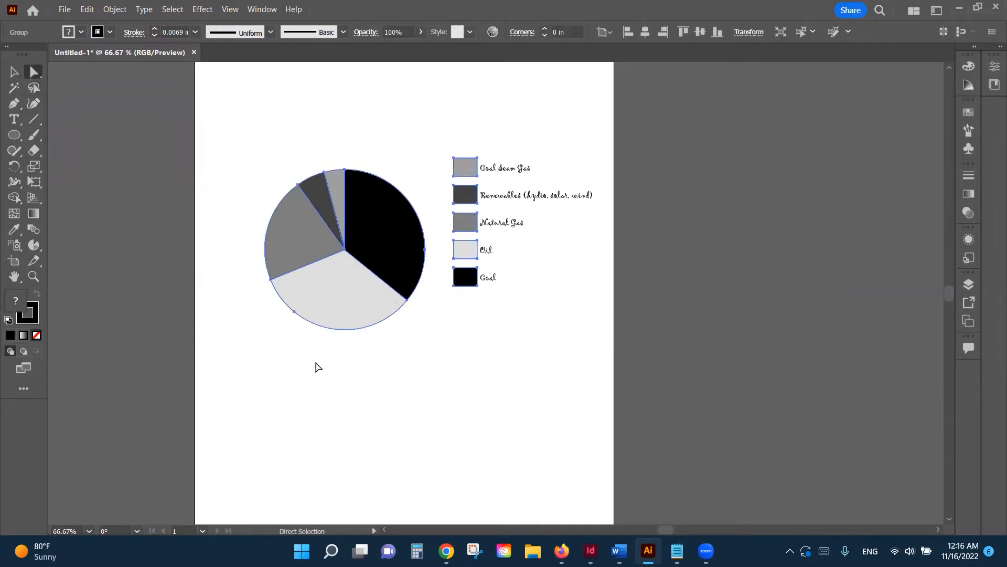
click(316, 367)
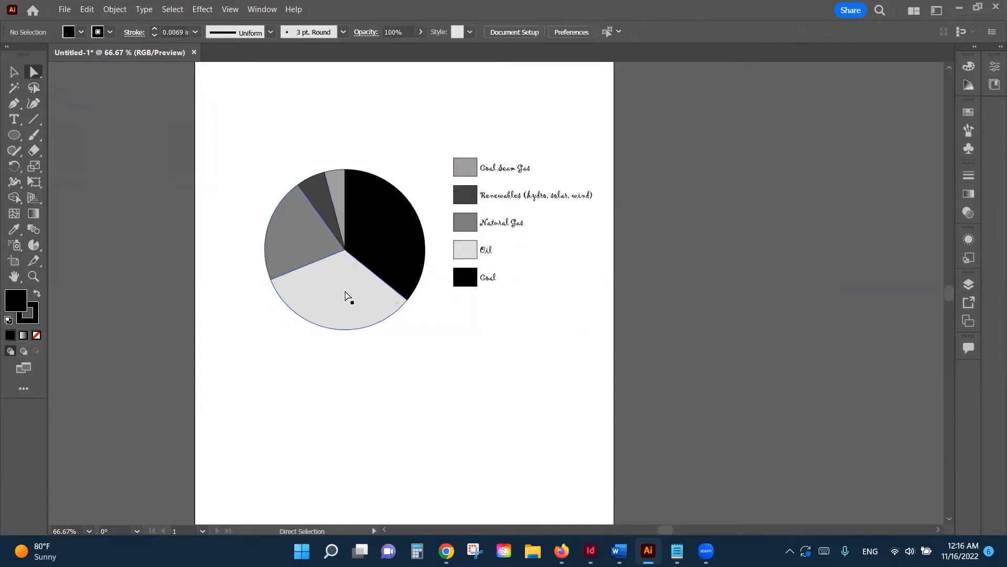
Step: Try selecting individual slices and legend swatches, ending with the Coal slice and Coal legend box selected
click(392, 241)
click(337, 195)
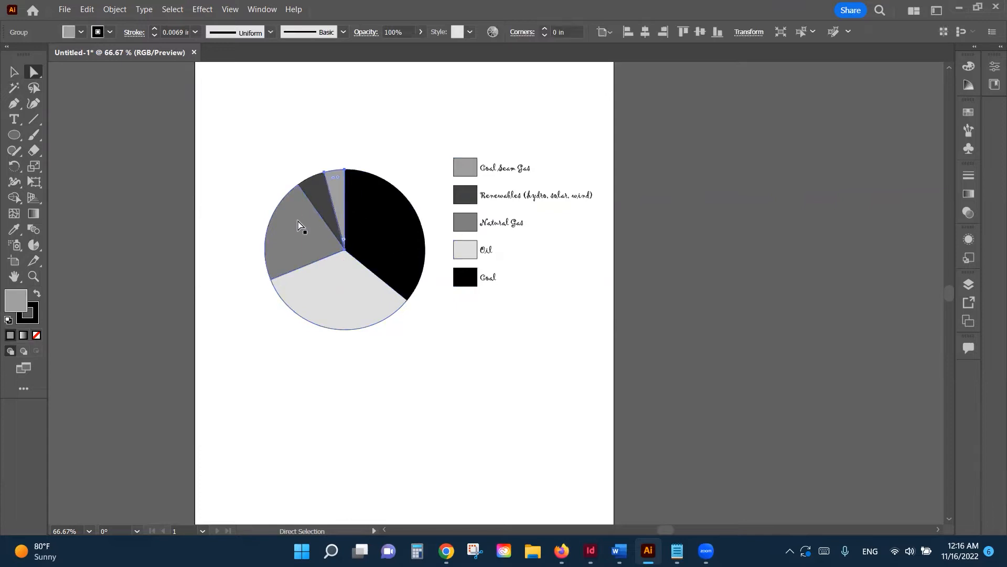
click(299, 225)
click(319, 193)
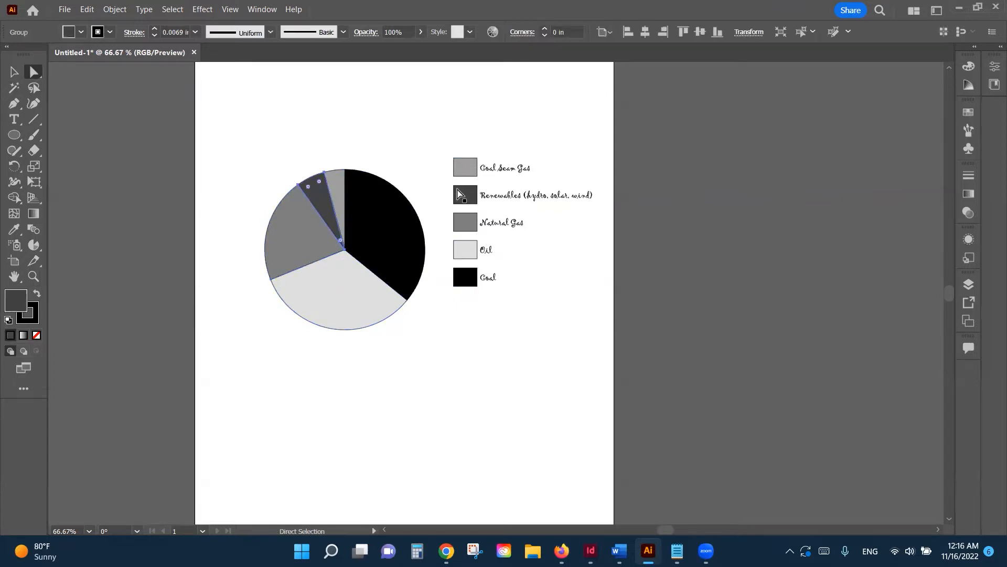
click(469, 171)
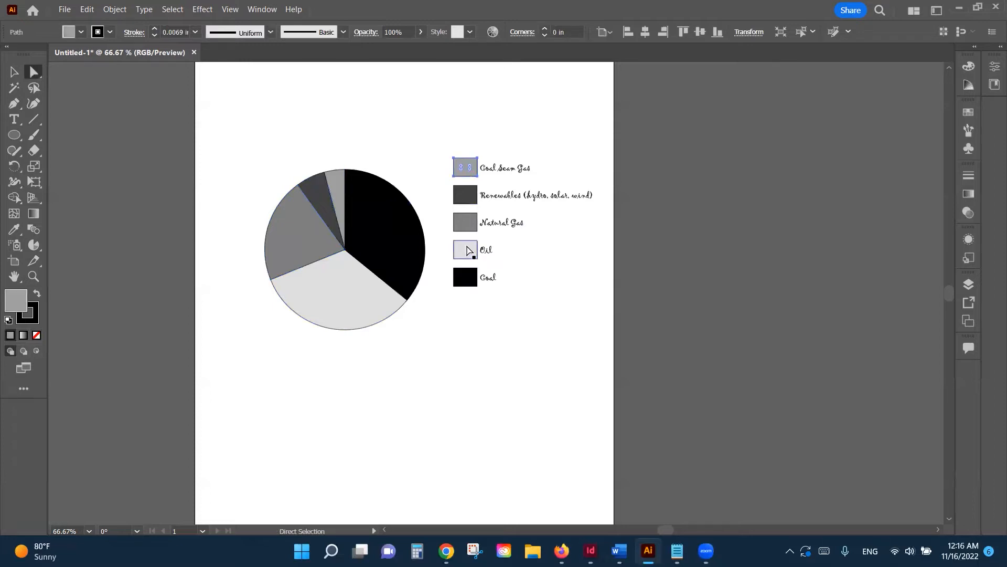
click(467, 249)
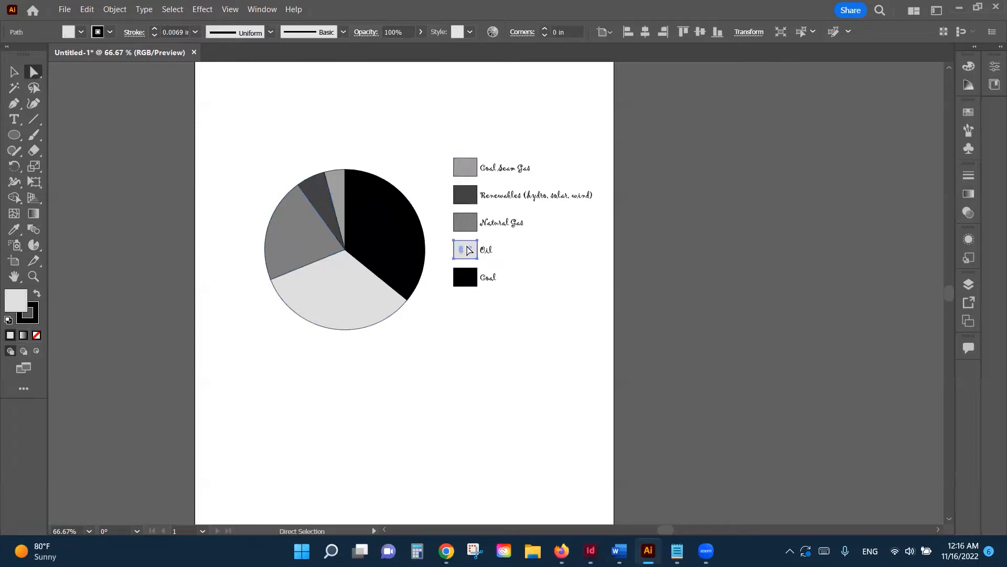
click(448, 332)
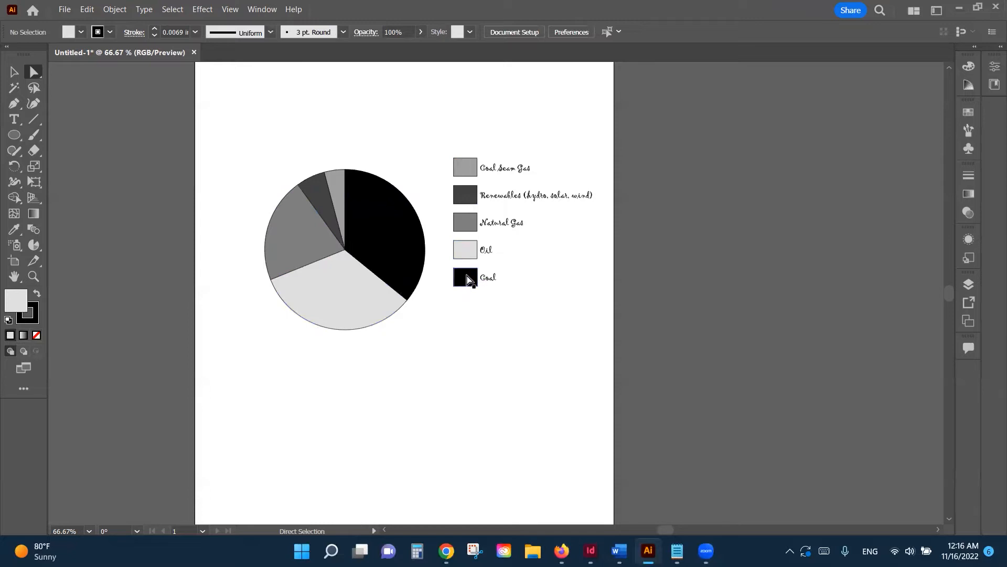
click(468, 280)
shift+click(418, 273)
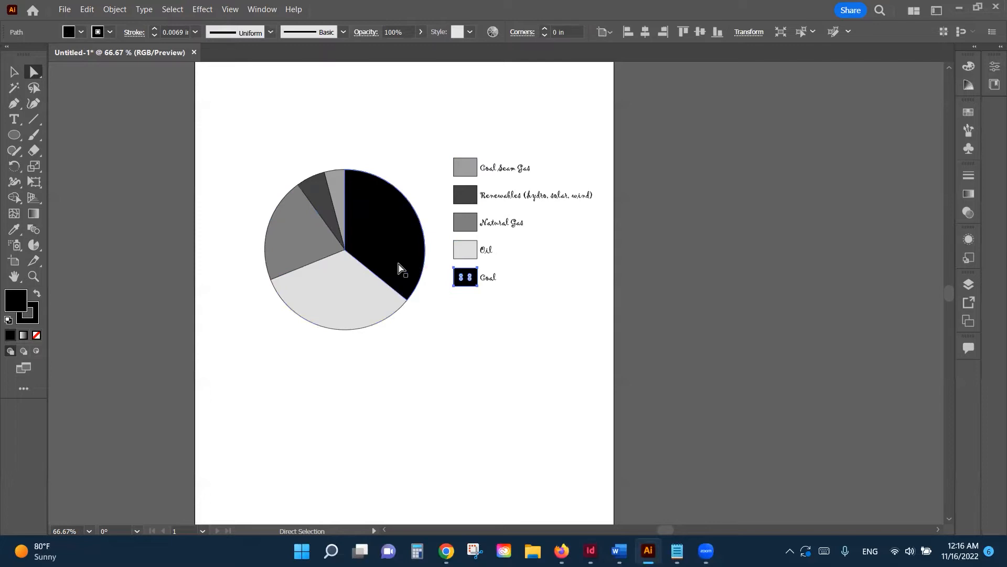
alt+shift+click(379, 251)
Step: Colour the Coal slice and legend box dark green from the Swatches panel
click(967, 113)
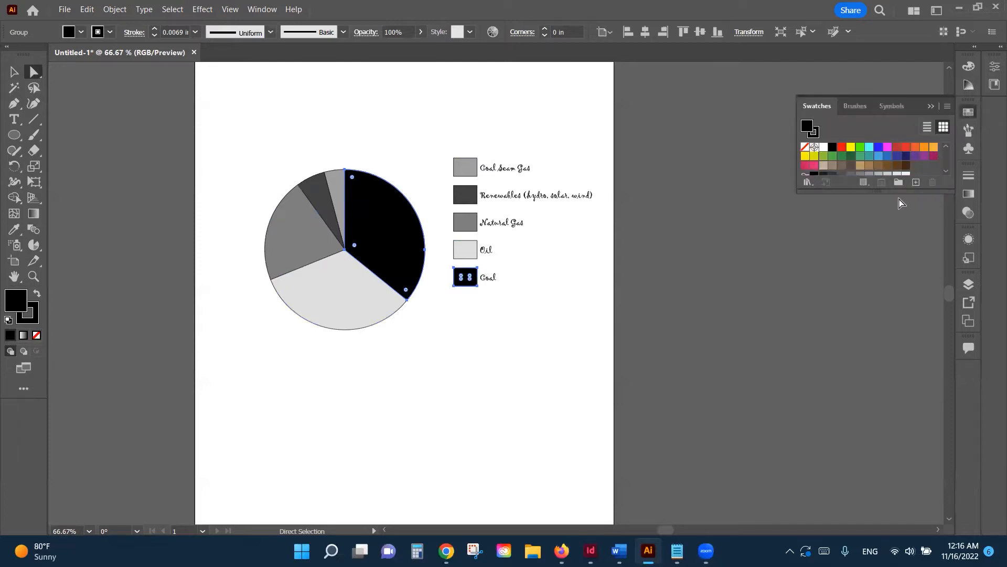
drag(897, 193, 897, 268)
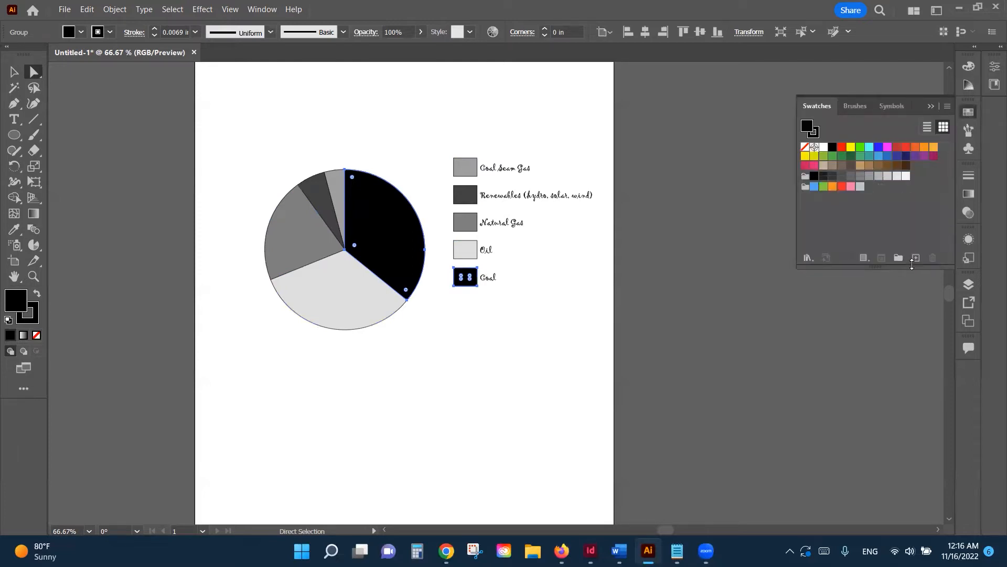
click(879, 148)
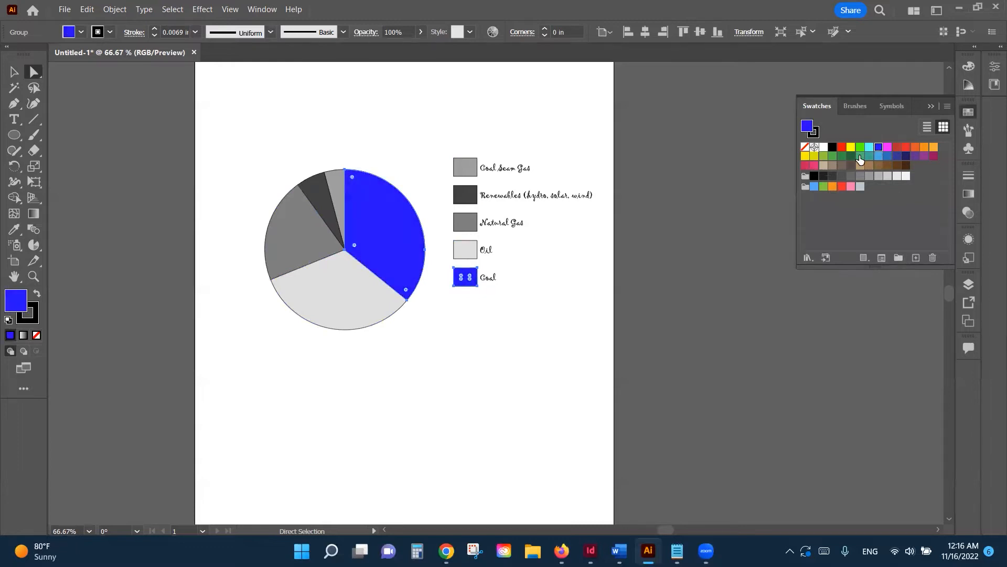
click(850, 156)
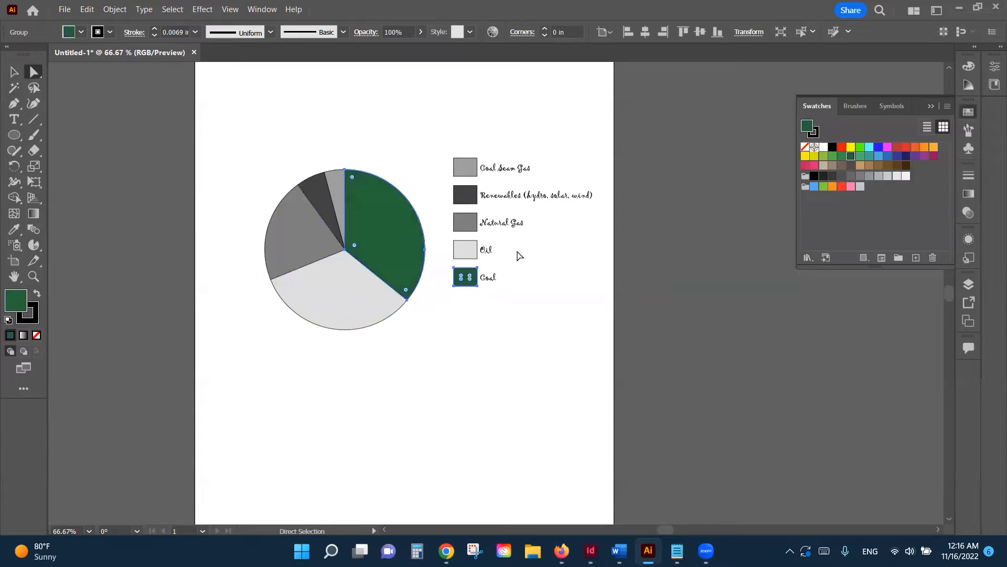
Step: Colour the Oil slice and its legend box blue
click(338, 290)
shift+click(470, 252)
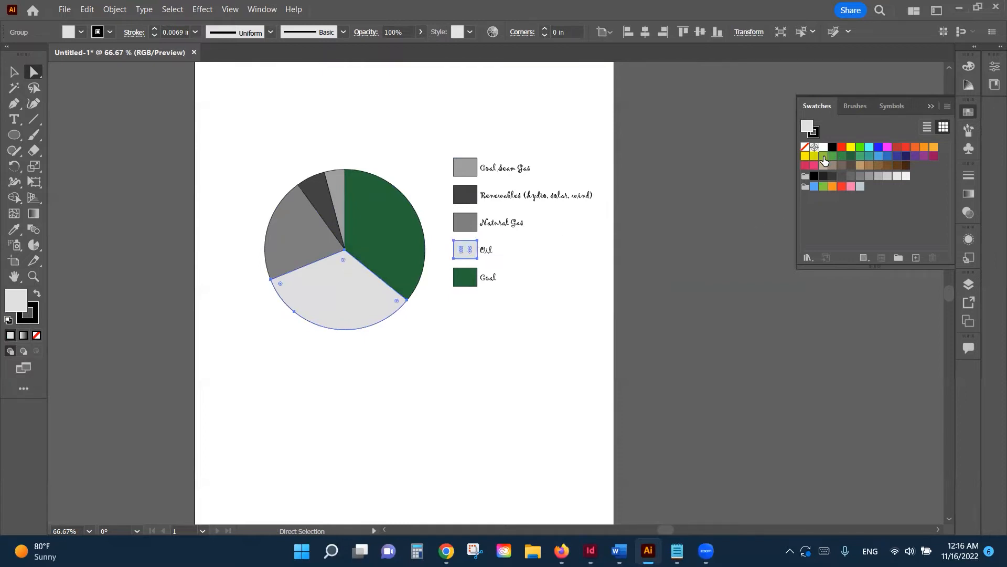
click(887, 157)
key(ctrl+shift+a)
Step: Colour the Natural Gas slice and legend box blue at 36% opacity
click(299, 246)
shift+click(464, 227)
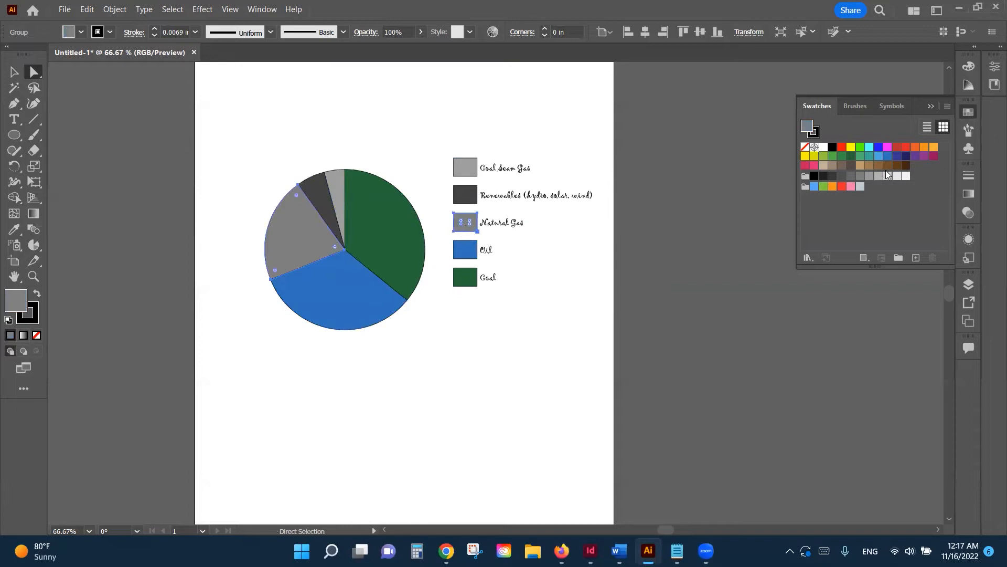
click(888, 156)
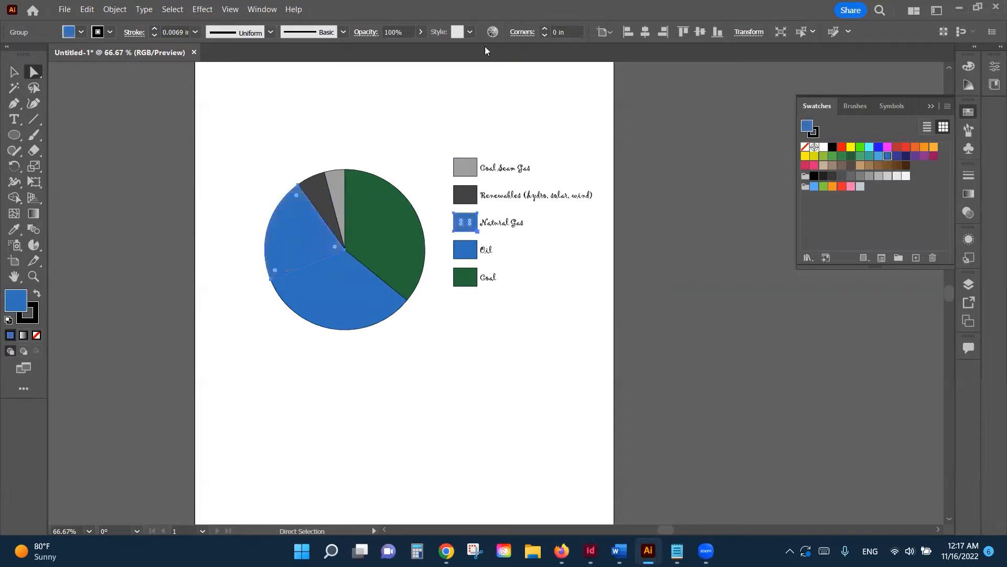
click(420, 32)
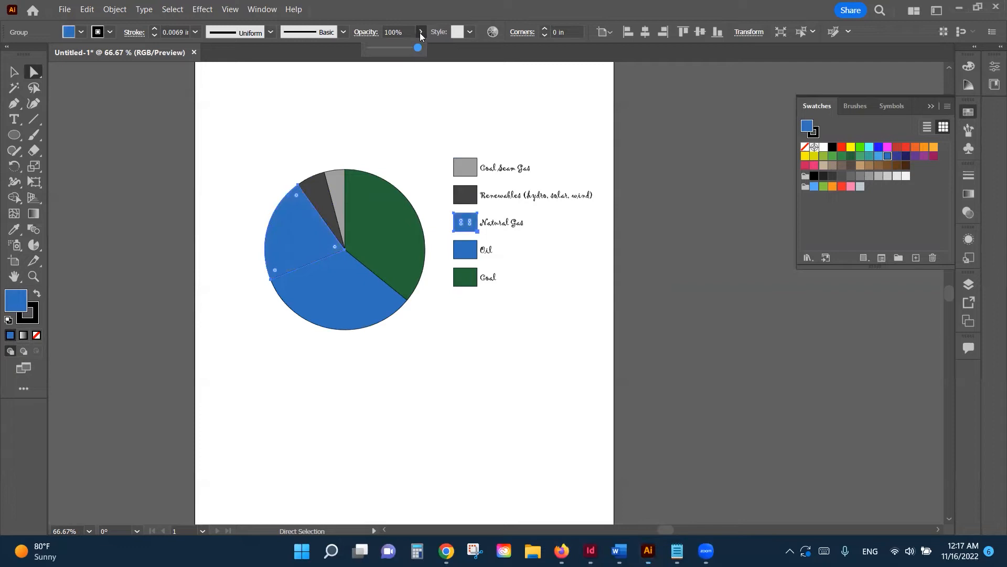
click(387, 47)
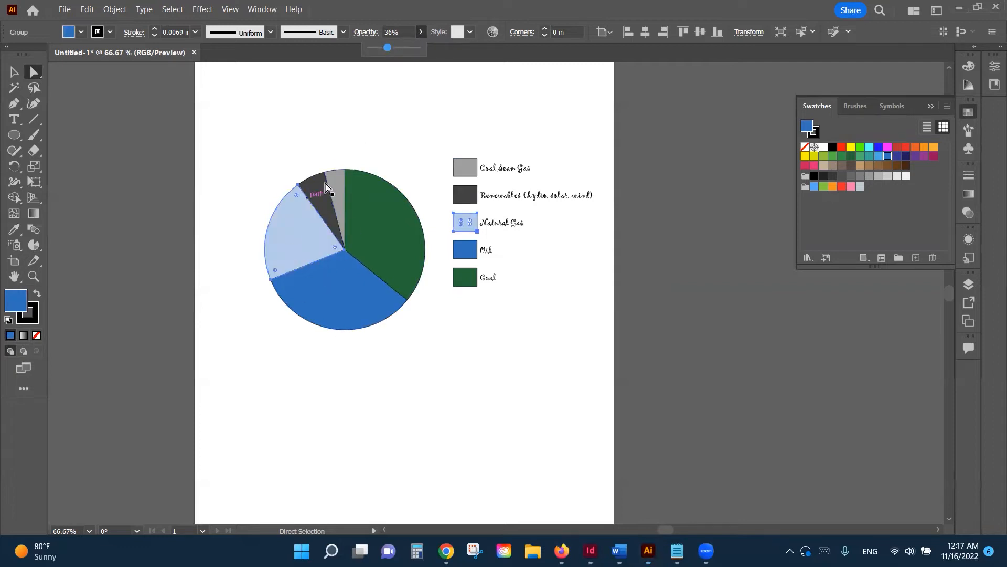
Step: Colour the Coal Seam Gas slice and legend box blue at 63% opacity
click(335, 178)
shift+click(457, 171)
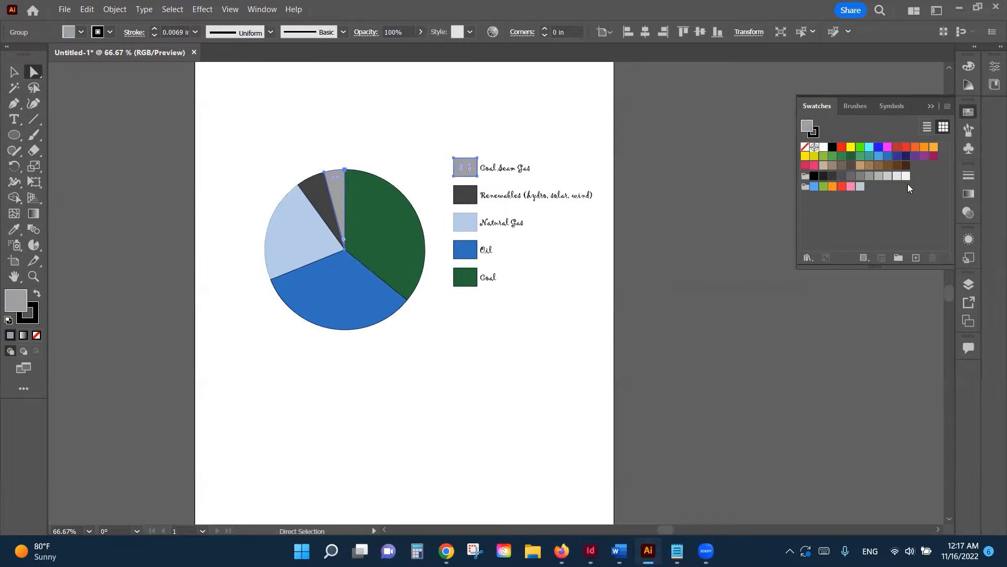
click(887, 156)
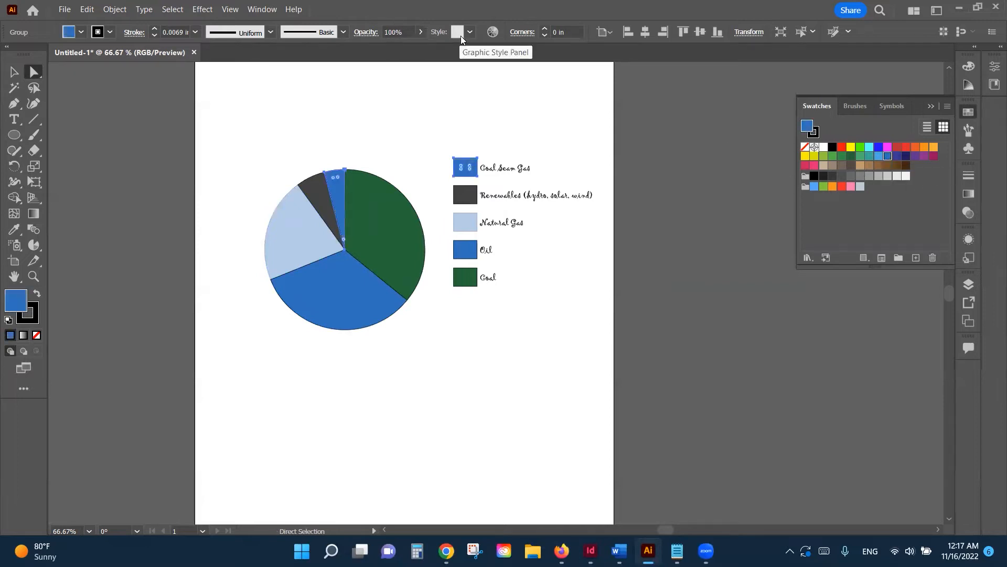
click(420, 31)
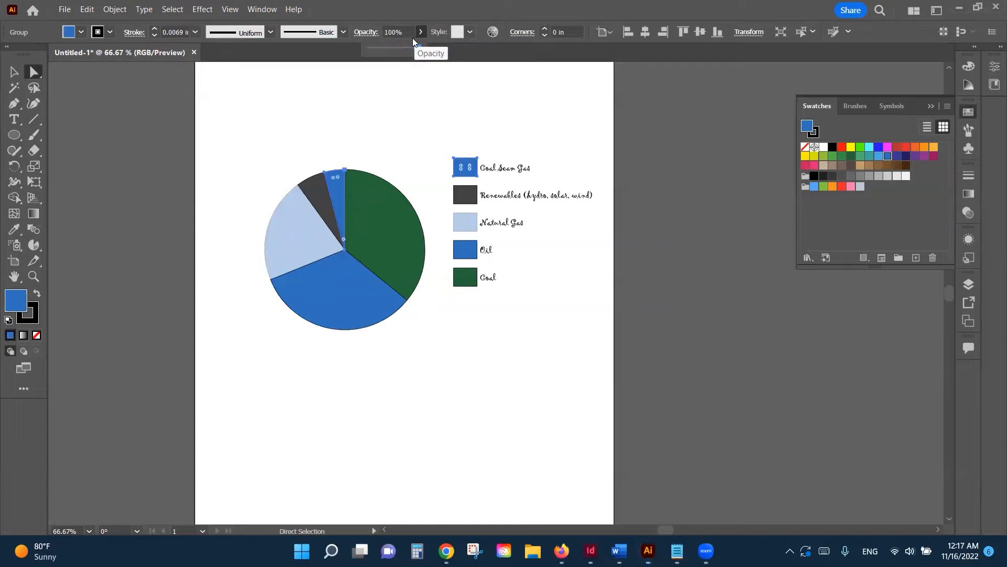
click(400, 48)
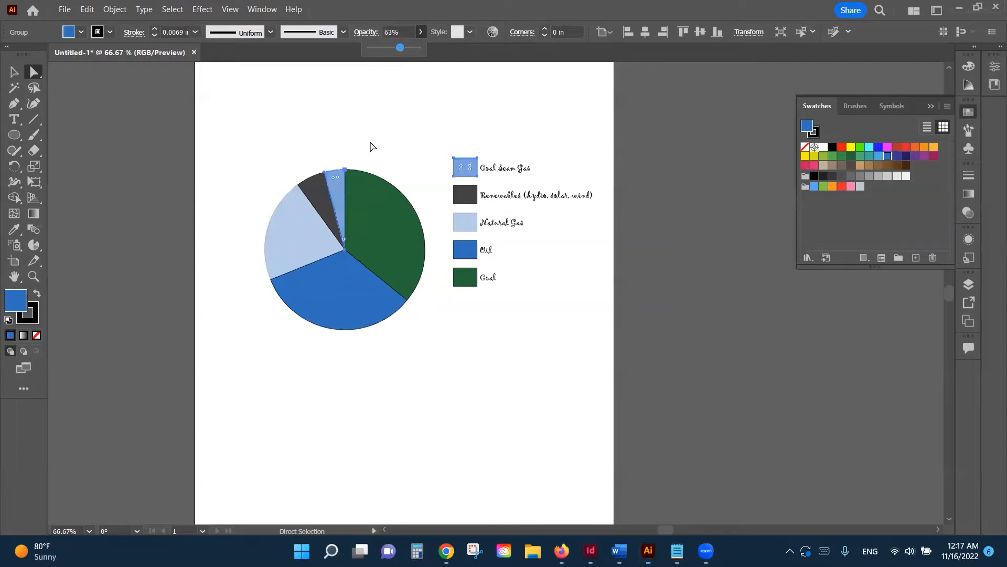
Step: Colour the Renewables slice and legend box dark green with reduced opacity
click(313, 197)
key(shift)
key(shift)
key(shift)
key(shift)
key(shift)
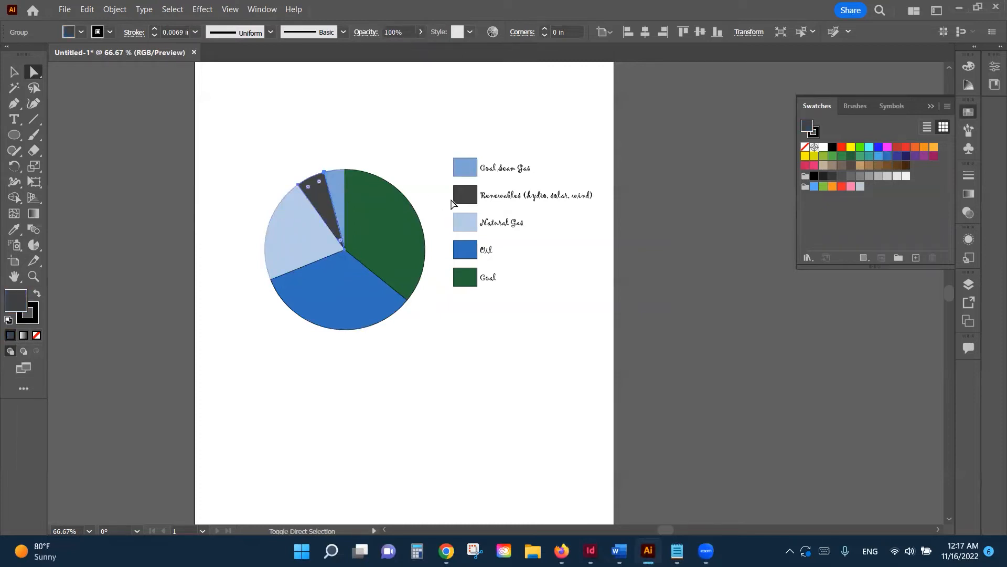
click(333, 173)
shift+click(469, 196)
click(849, 157)
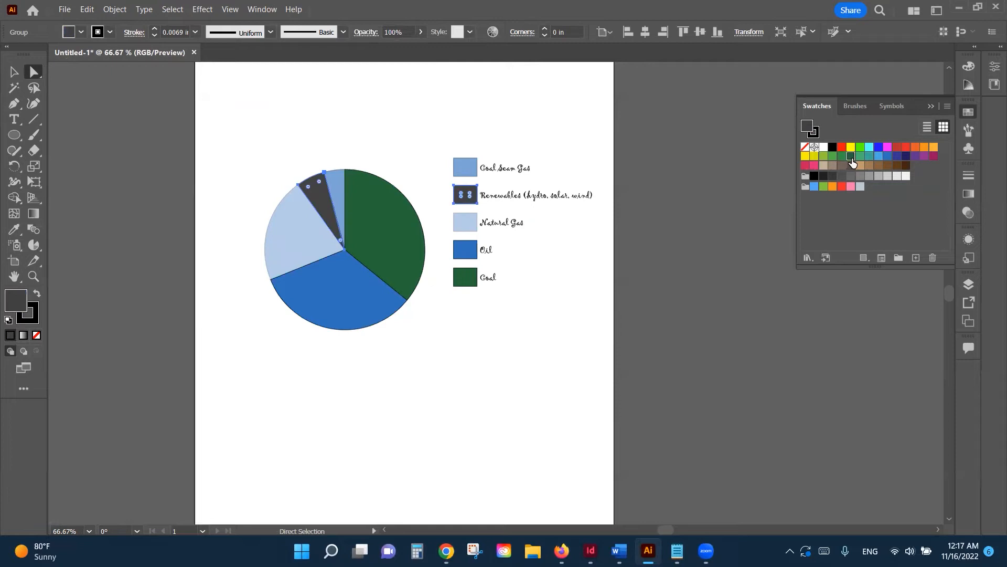
click(418, 33)
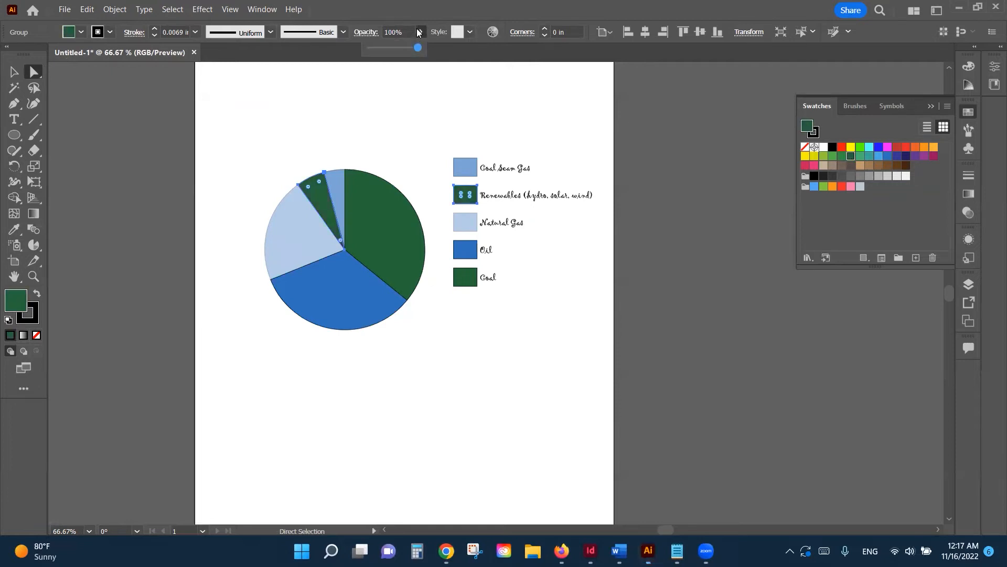
click(391, 47)
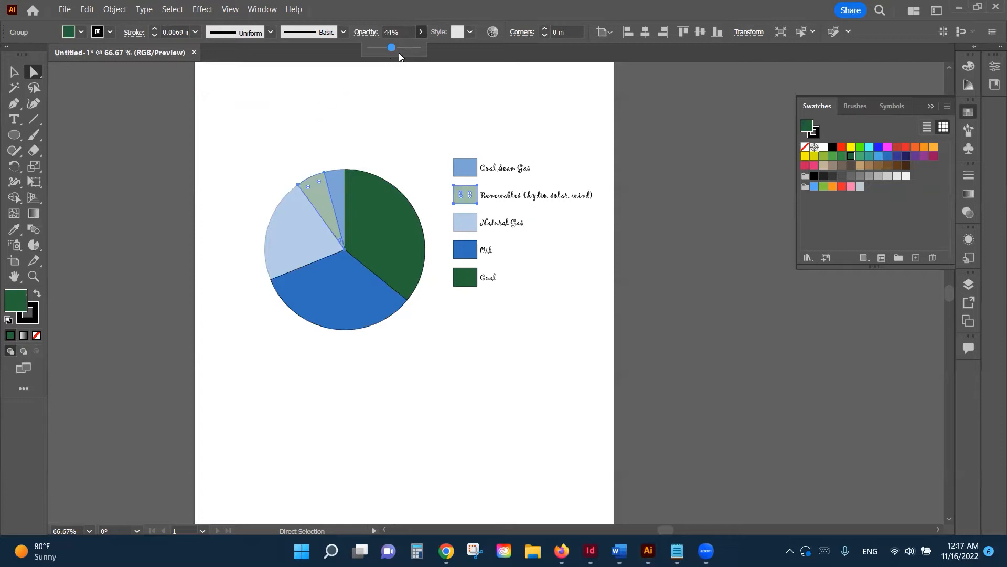
click(258, 397)
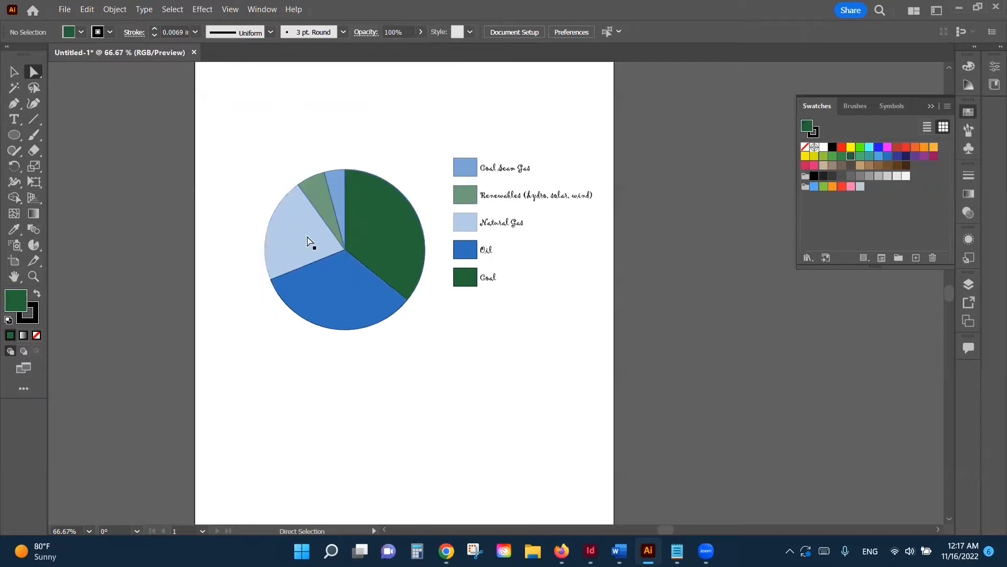
Step: Set the stroke of all the selected pie slices to None
drag(248, 150, 422, 346)
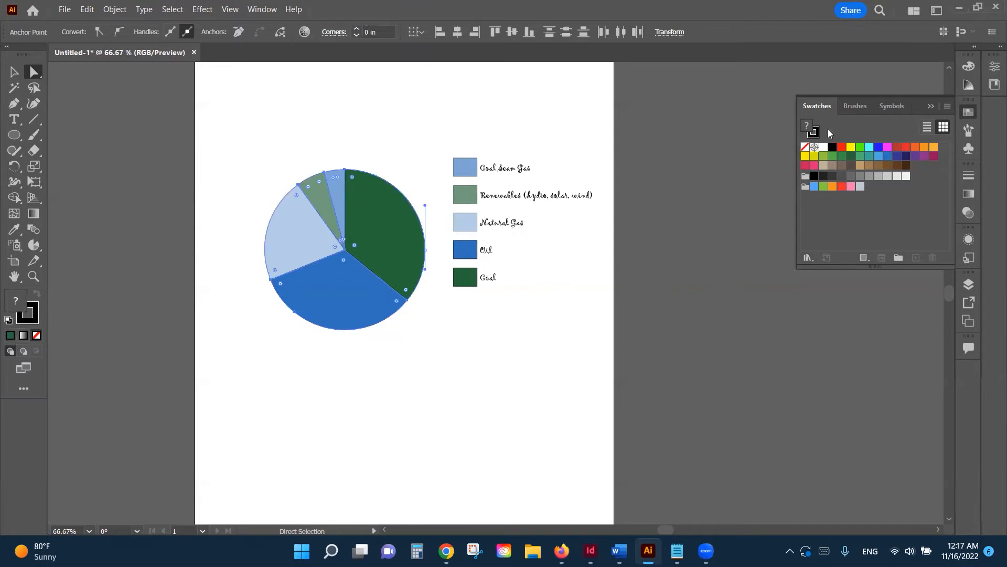
click(814, 133)
click(805, 147)
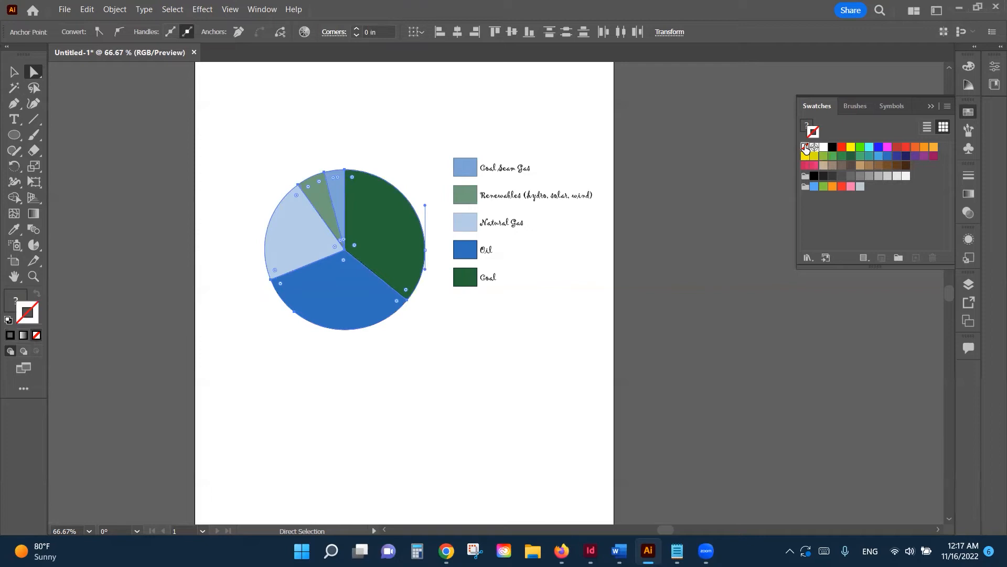
click(479, 385)
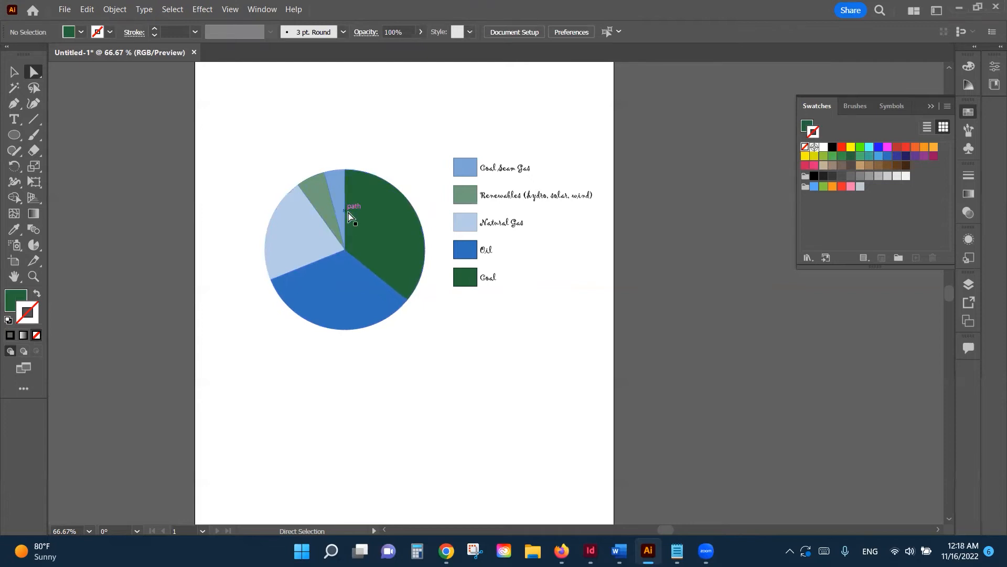
Step: Change the legend label group's font from Gigi to Arial
click(501, 170)
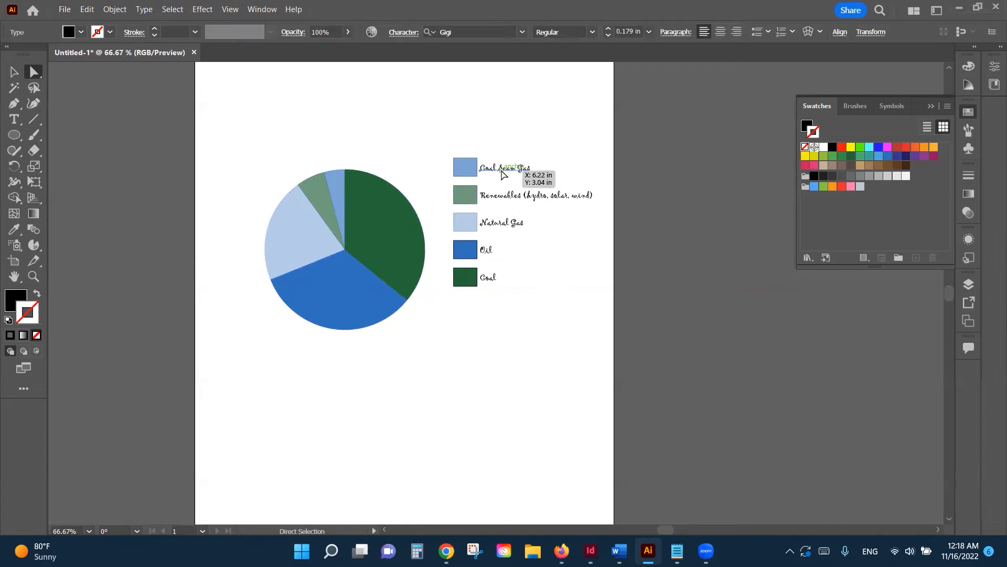
click(7, 74)
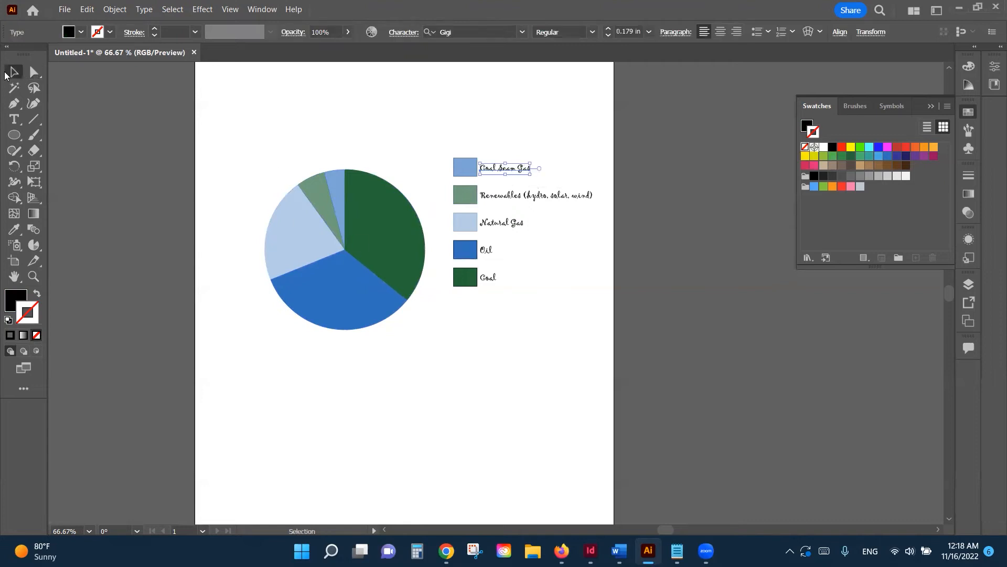
click(498, 196)
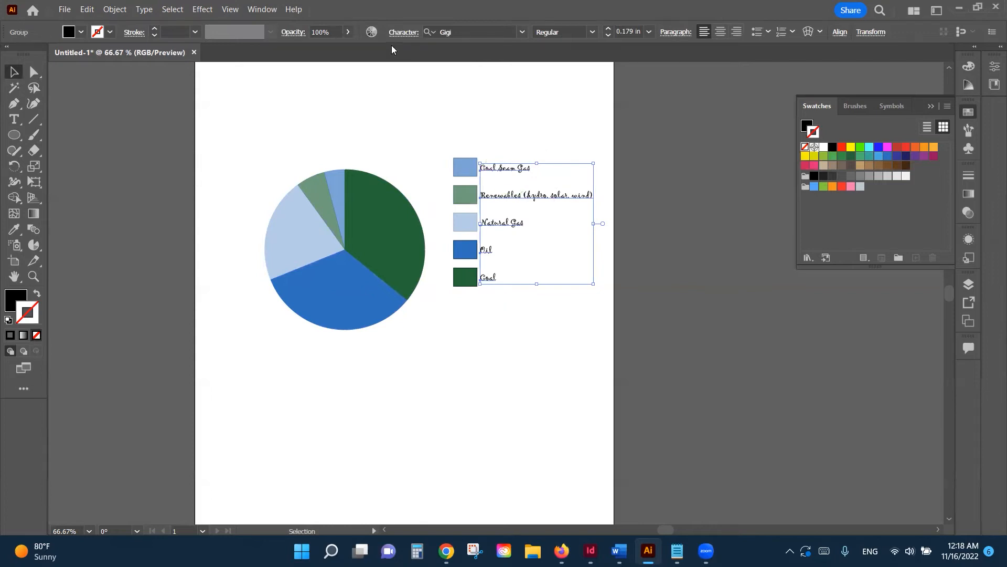
click(523, 31)
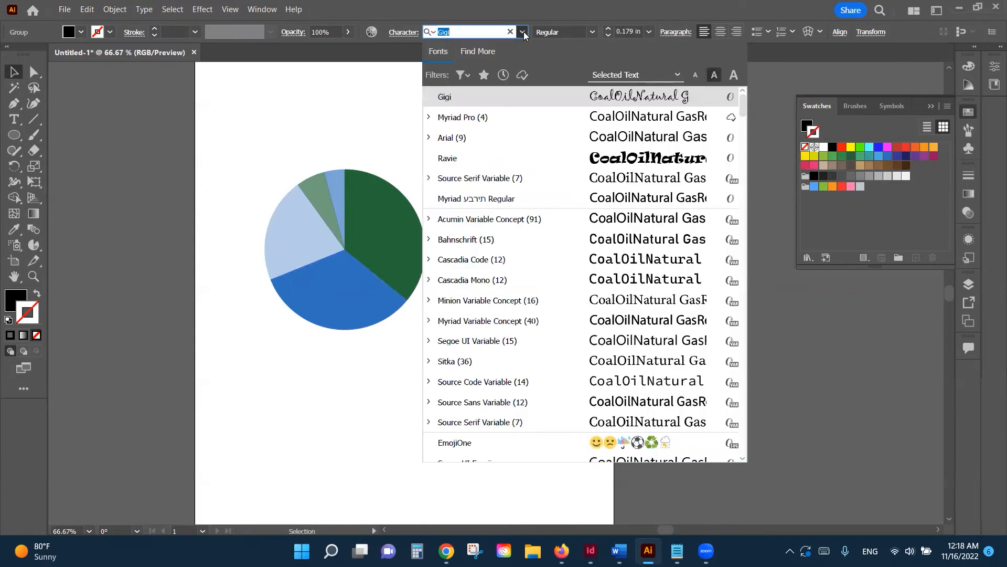
click(472, 138)
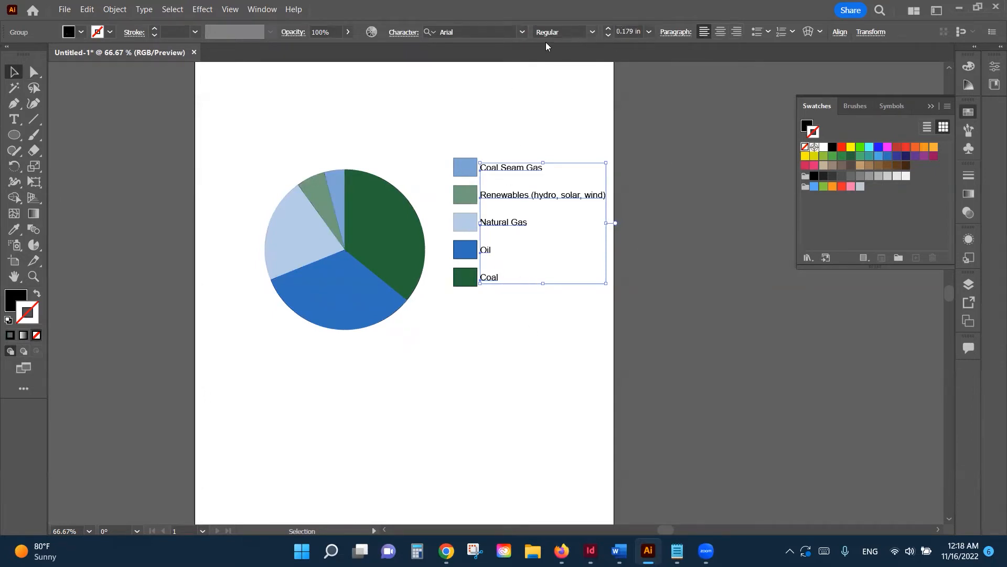
Step: Set the legend text size to 0.175 in
click(610, 35)
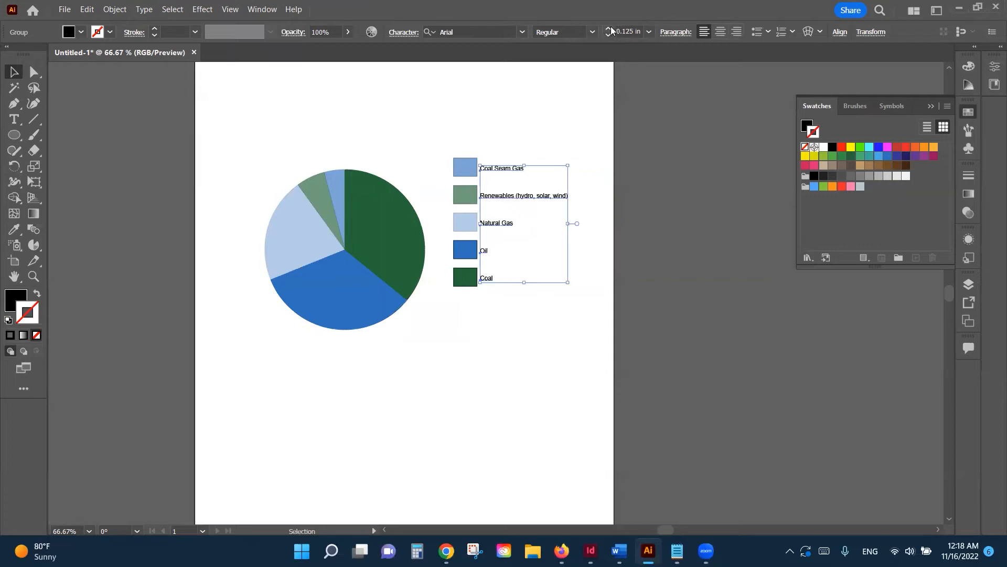
click(611, 28)
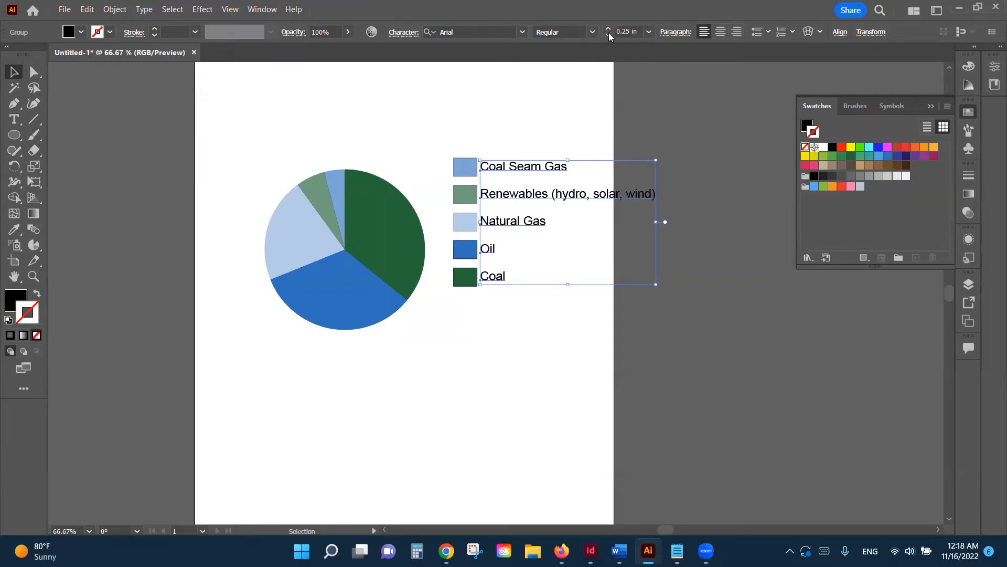
click(609, 33)
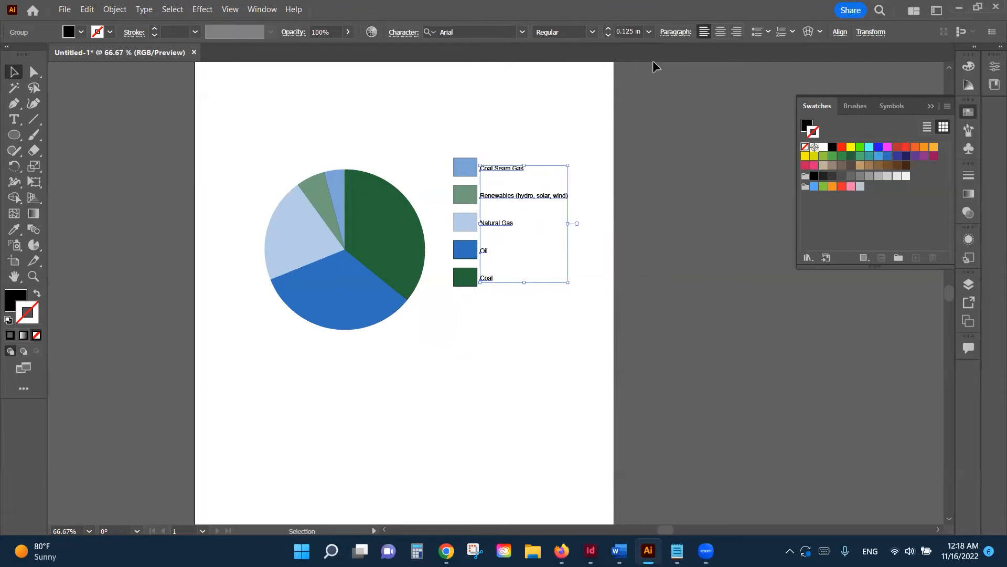
click(649, 31)
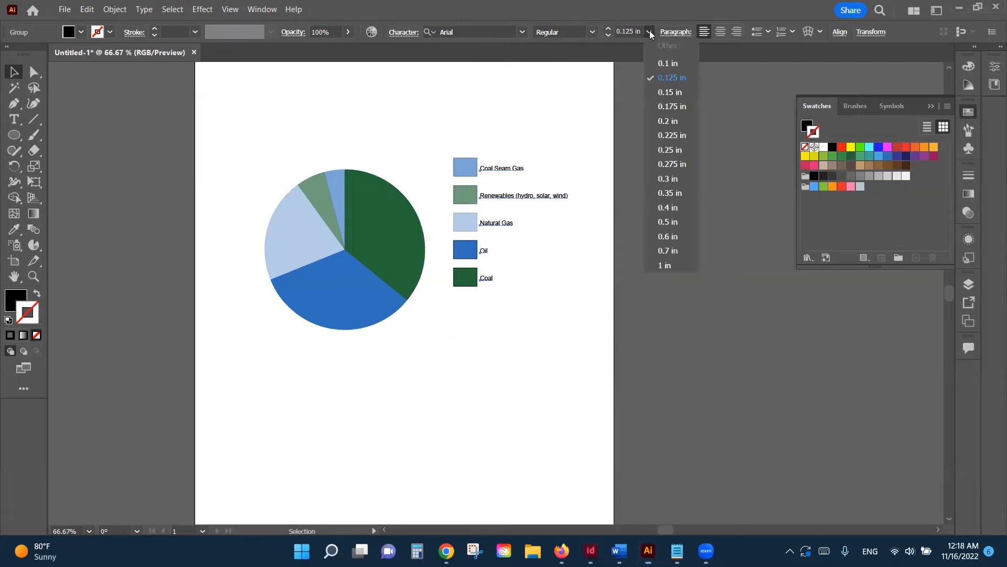
click(670, 106)
click(506, 339)
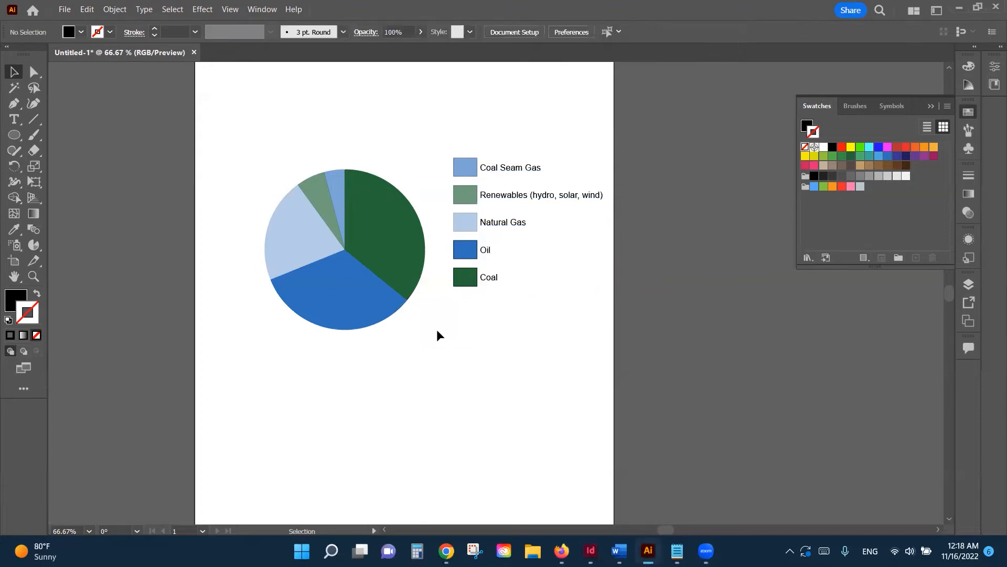
Step: Move the whole chart group slightly down and to the left
drag(479, 158, 579, 313)
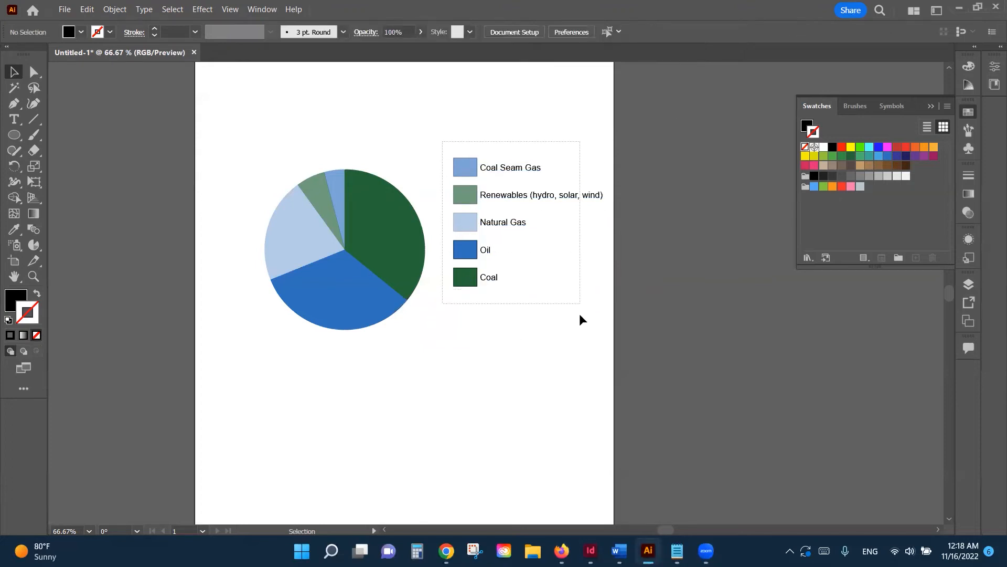
drag(470, 229, 464, 242)
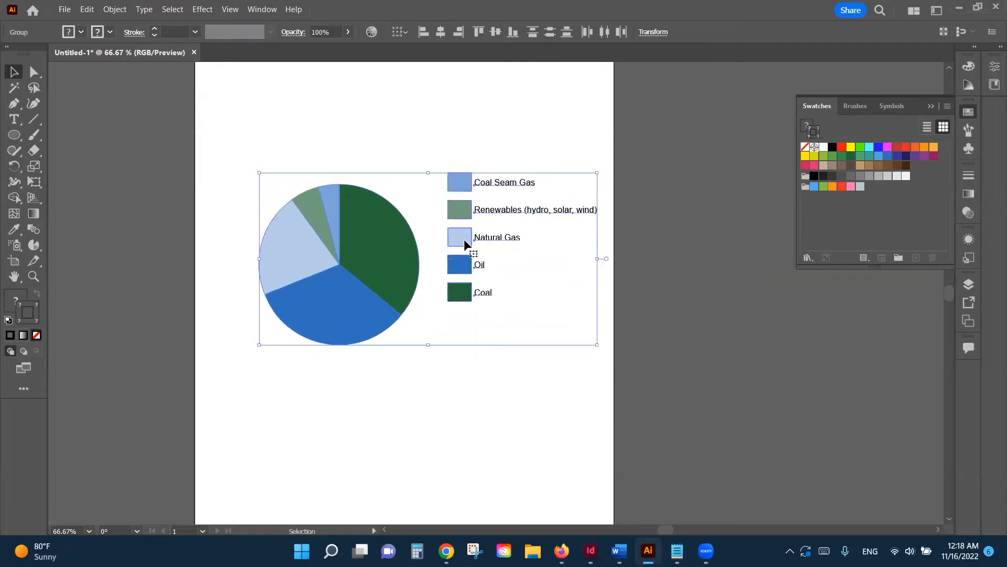
click(447, 357)
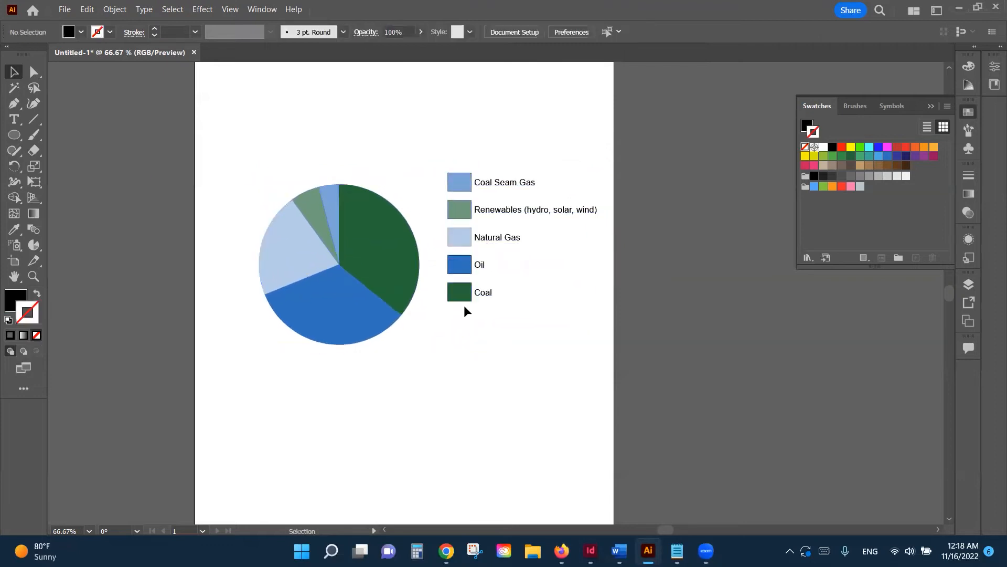
click(459, 175)
click(36, 77)
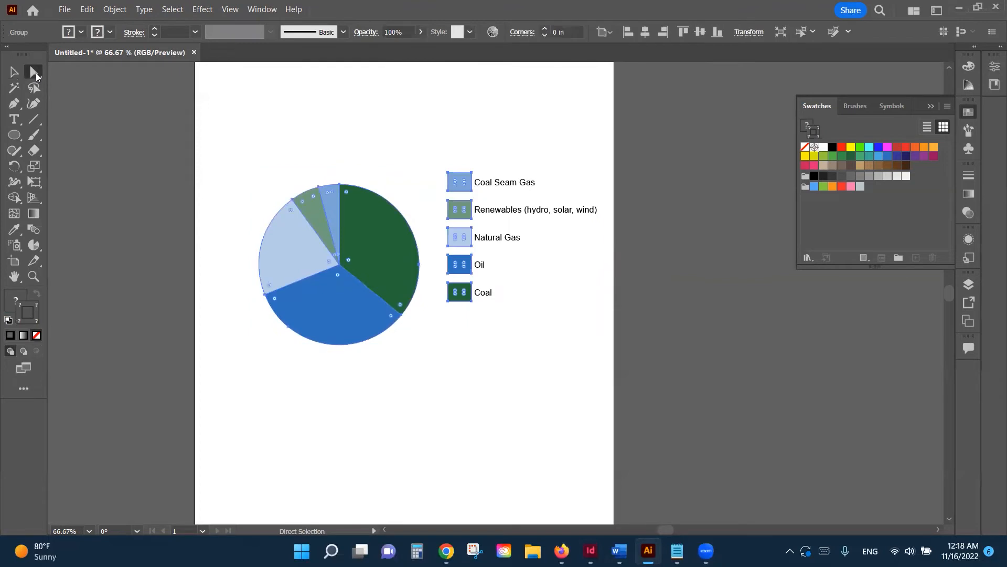
click(458, 145)
Step: Nudge the five legend swatches and labels down to sit vertically centred beside the pie
drag(450, 164, 555, 319)
mouse_move(466, 217)
mouse_down()
mouse_move(468, 234)
mouse_move(467, 216)
mouse_up()
drag(446, 150, 574, 377)
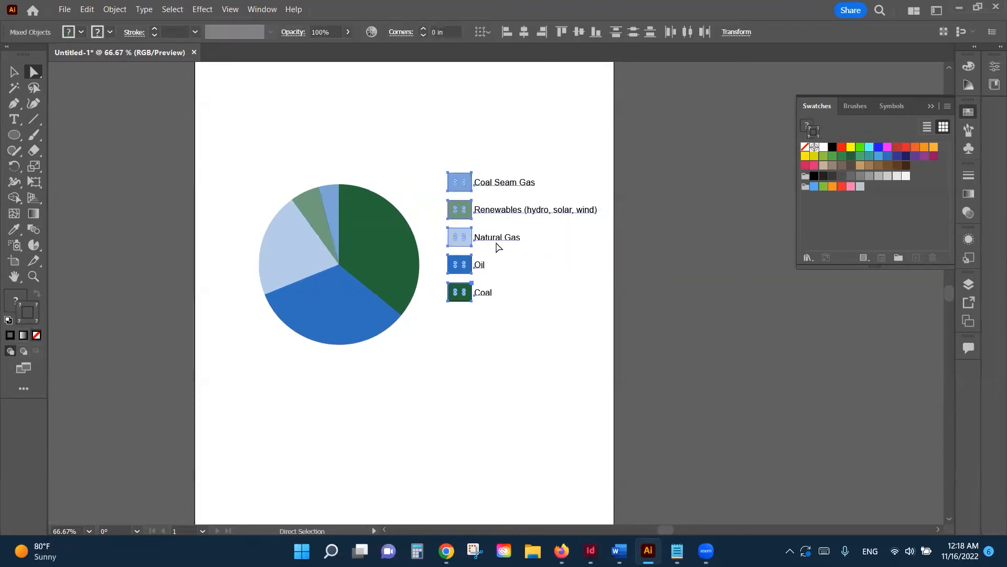
drag(464, 212, 457, 236)
key(shift+Down)
key(shift+Down)
key(shift+Down)
key(shift+Down)
key(shift+Down)
key(shift+Down)
key(shift+Down)
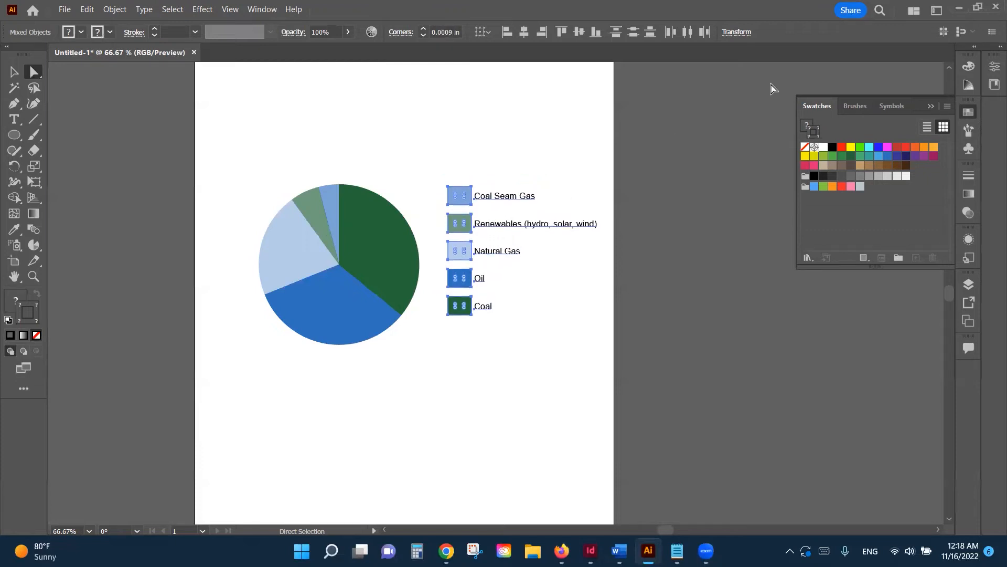
key(shift+Down)
key(shift+Down)
key(shift+Down)
key(shift+Down)
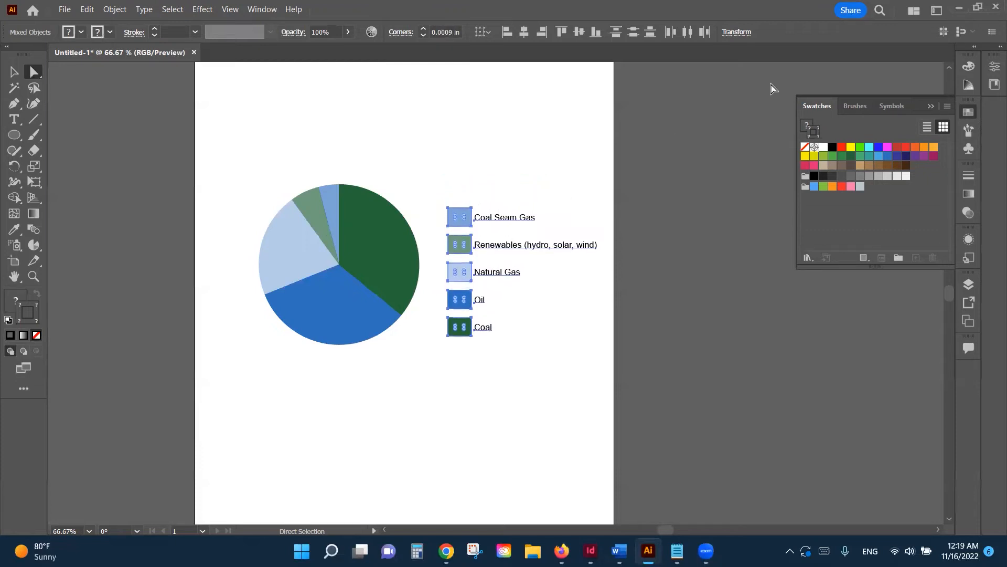
key(Right)
key(Right)
key(Up)
key(Up)
key(Up)
key(Up)
key(Up)
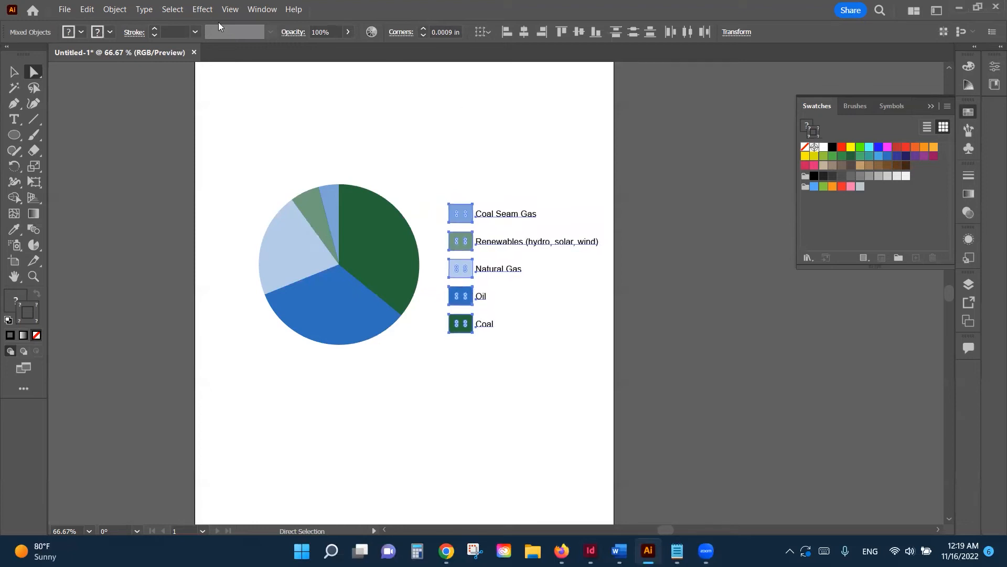
click(14, 70)
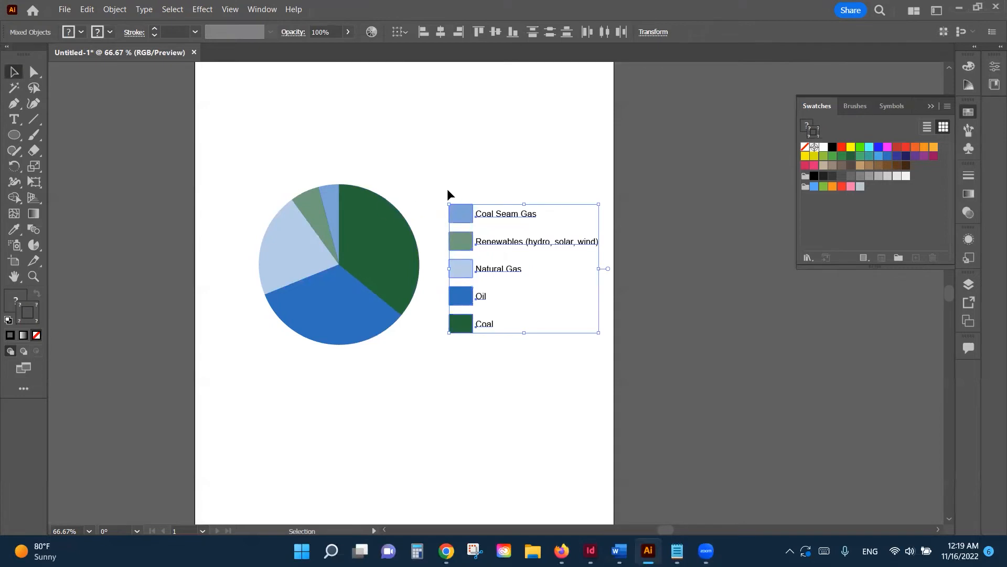
click(405, 168)
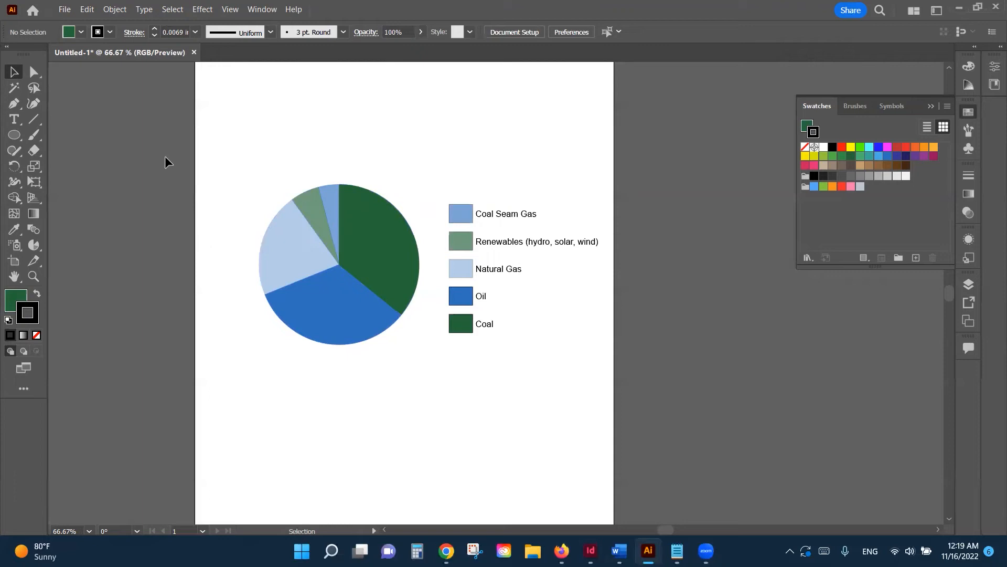
Step: Draw a circle about 2.18 in across from the pie centre with the Ellipse tool
click(14, 136)
drag(14, 138, 49, 137)
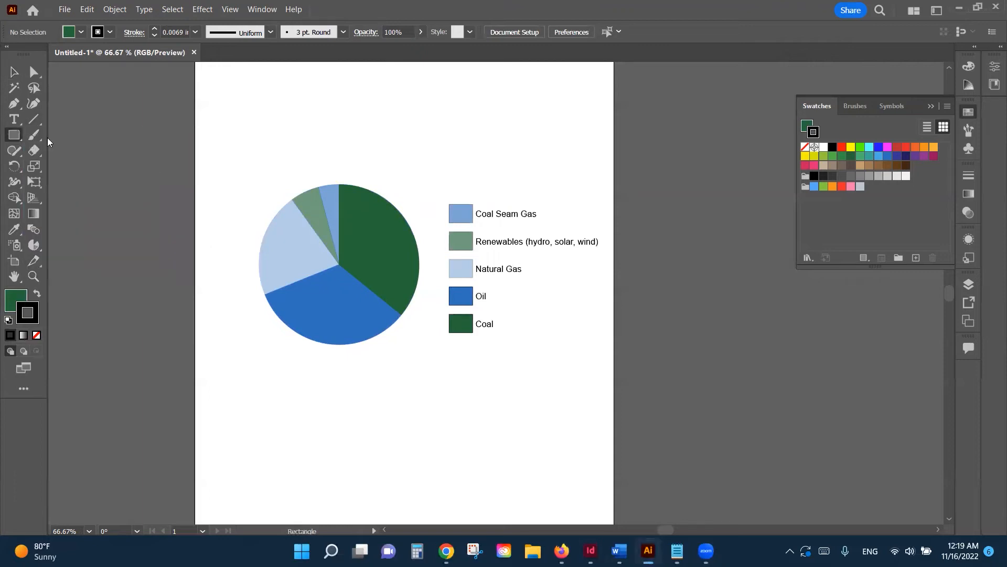
click(14, 135)
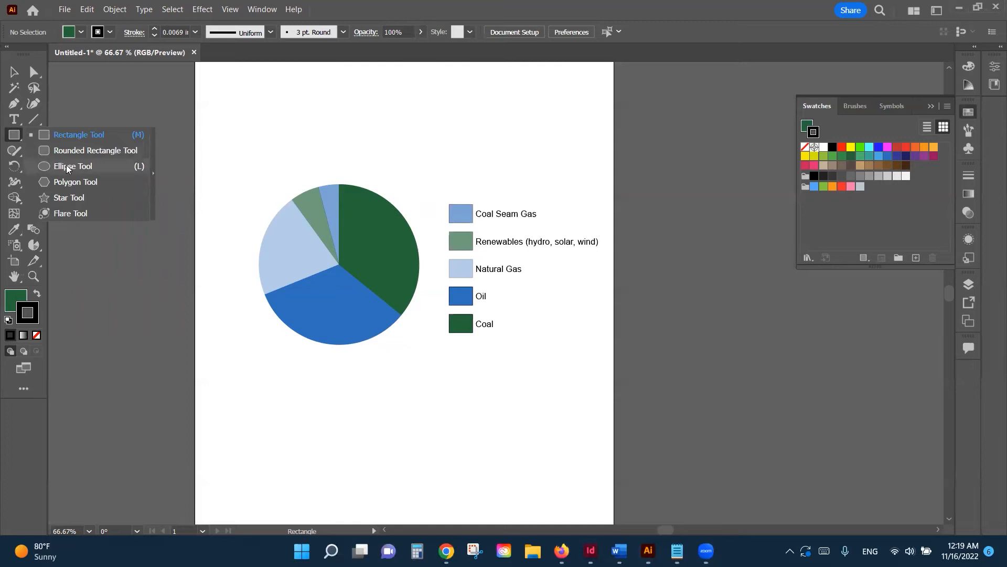
click(66, 166)
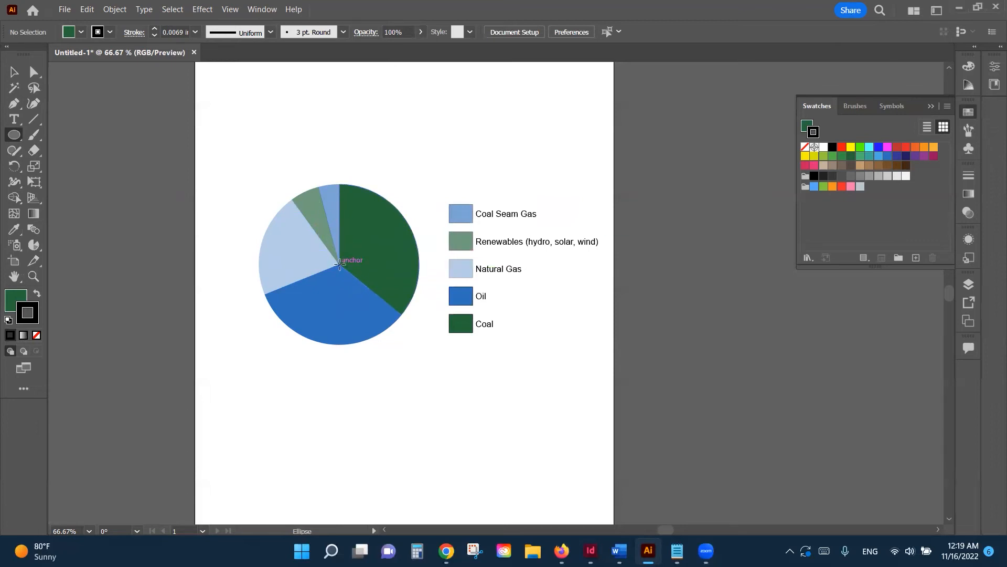
drag(339, 264, 443, 355)
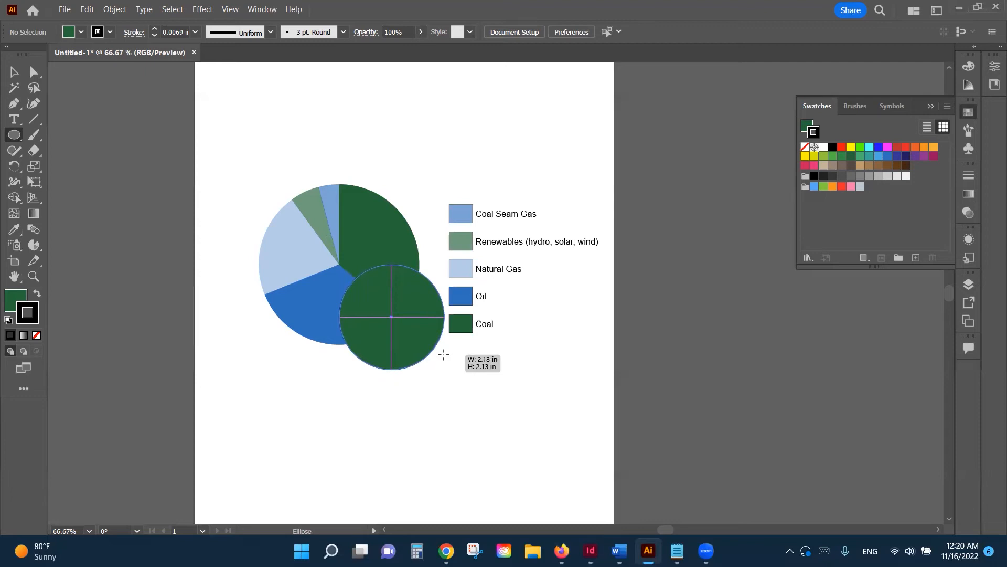
drag(444, 356, 378, 313)
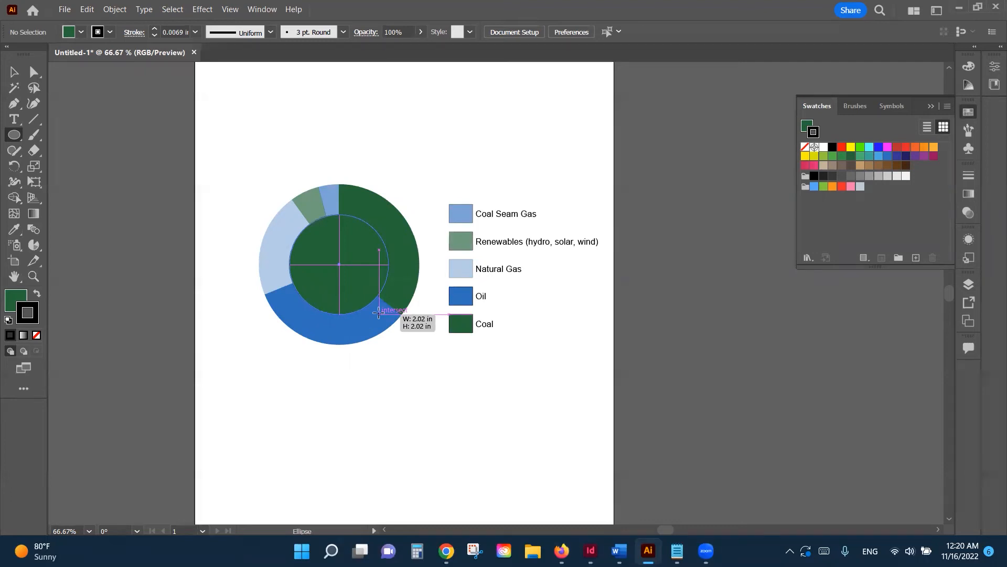
drag(378, 313, 392, 314)
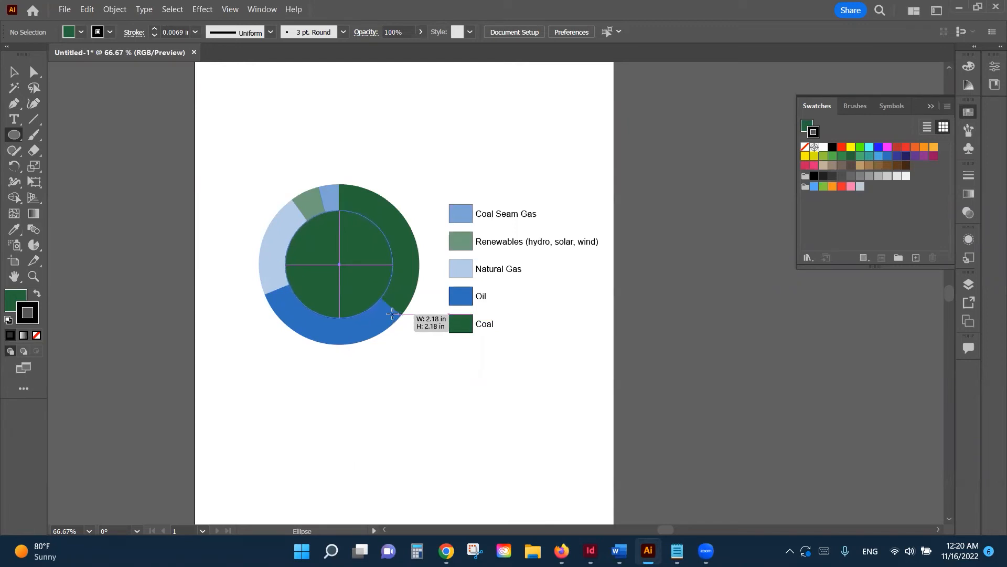
drag(391, 313, 393, 314)
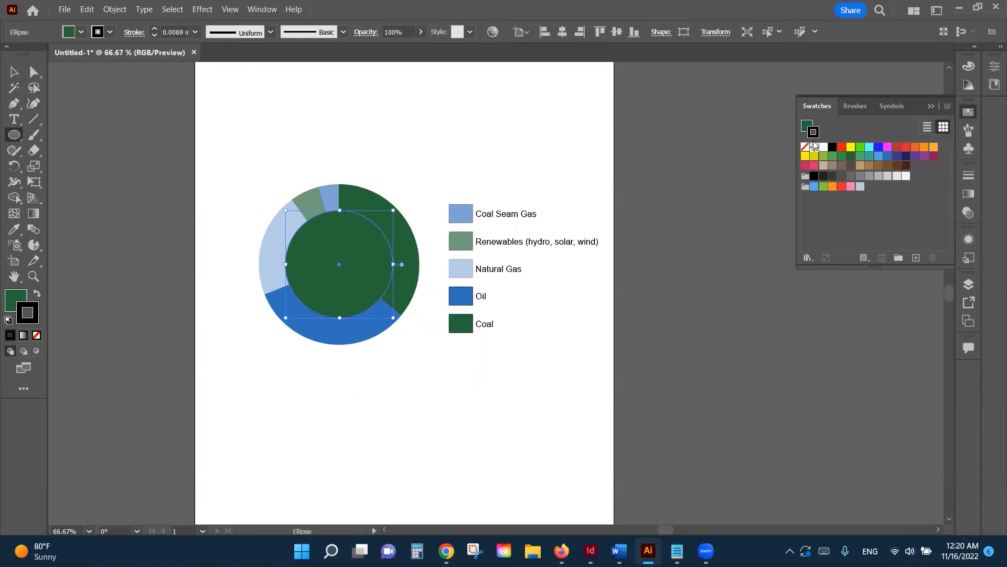
Step: Give the circle no stroke and a black fill, then marquee-select the chart and legend
click(806, 148)
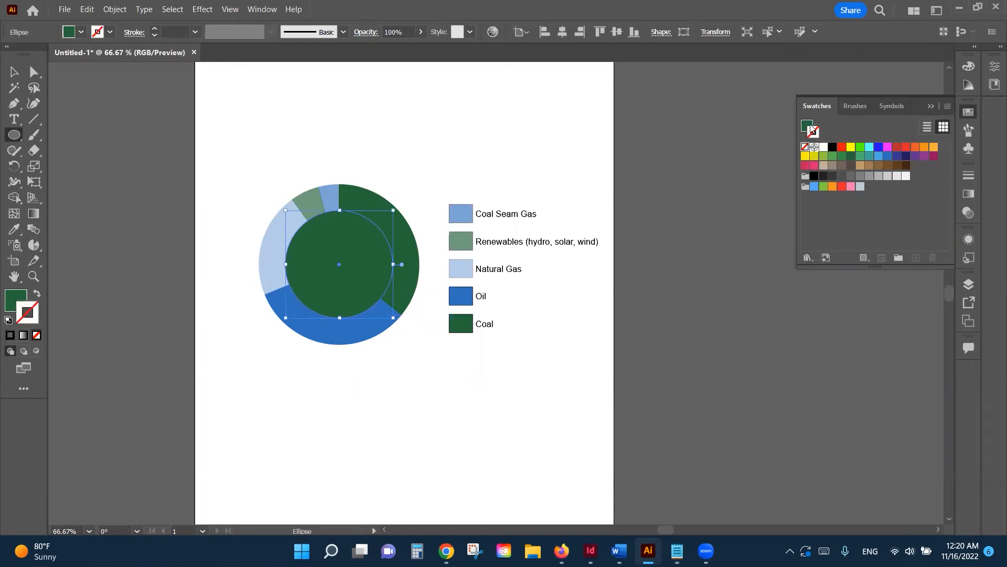
click(807, 126)
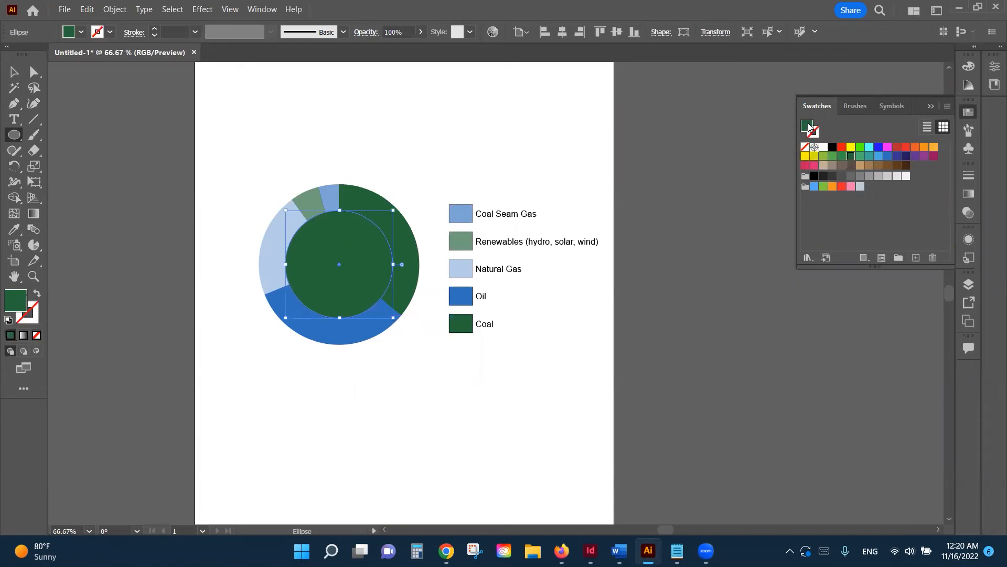
click(831, 149)
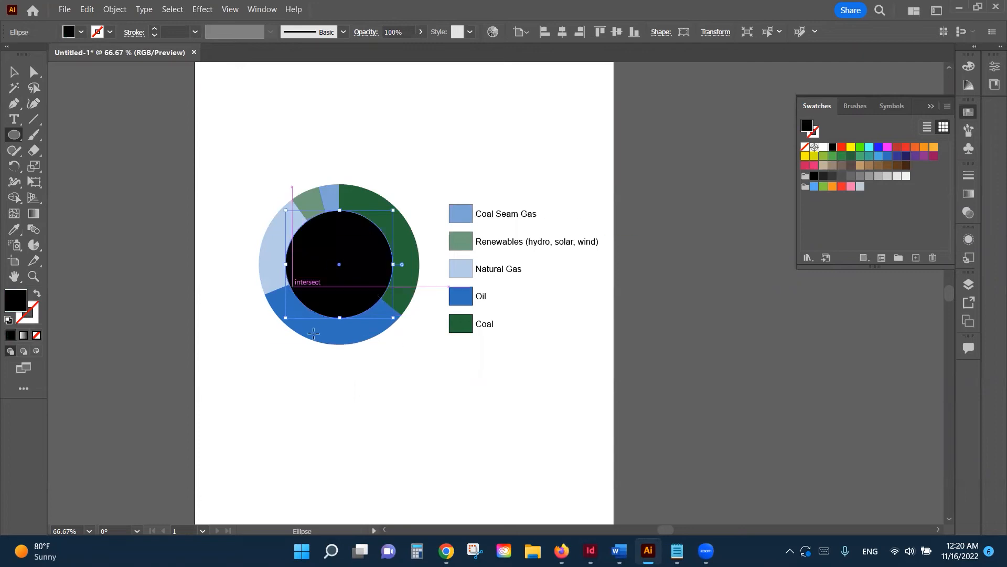
click(14, 72)
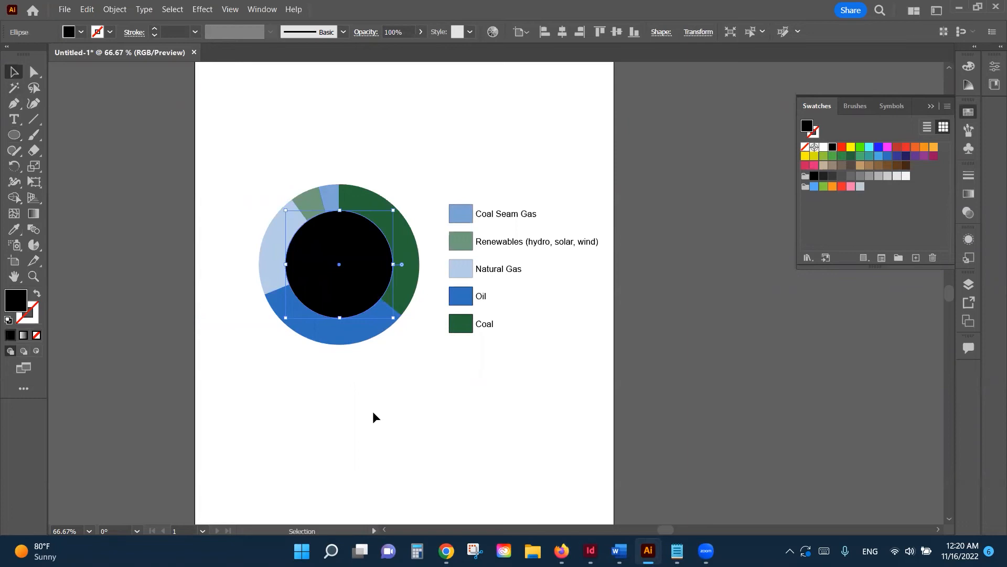
click(326, 373)
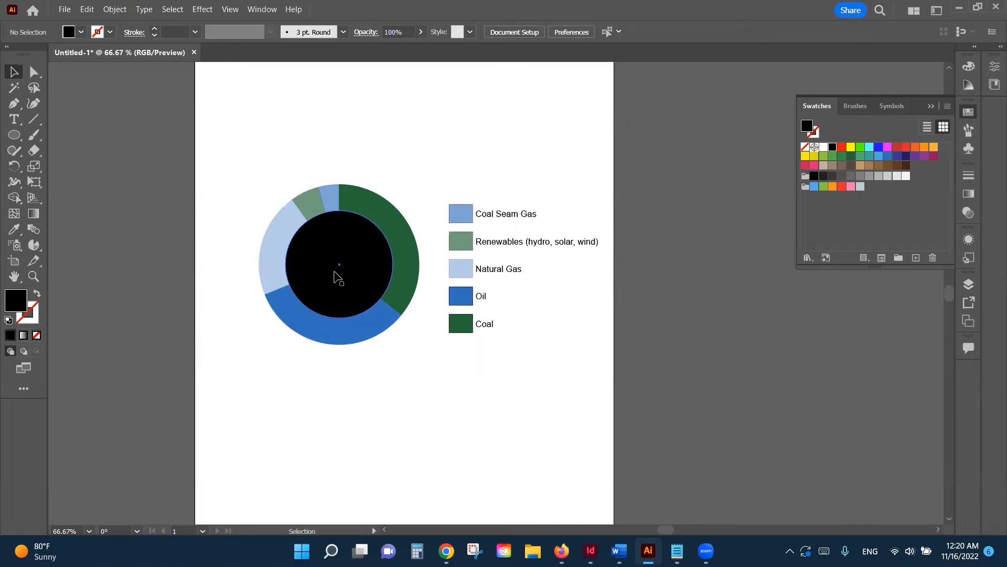
drag(246, 159, 431, 377)
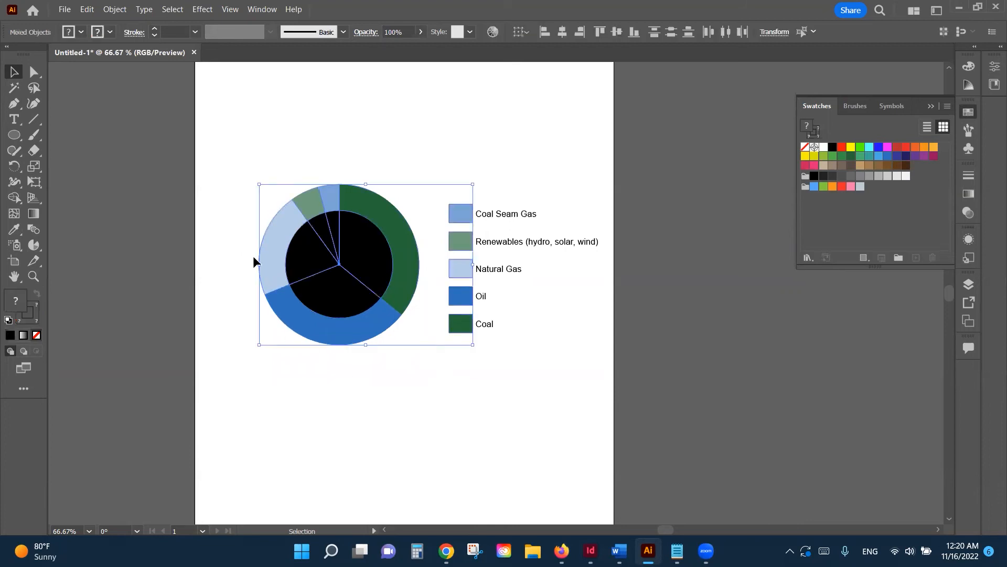
Step: Merge the inner wedges into one black centre circle with Shape Builder, then nudge the chart up-left
click(15, 199)
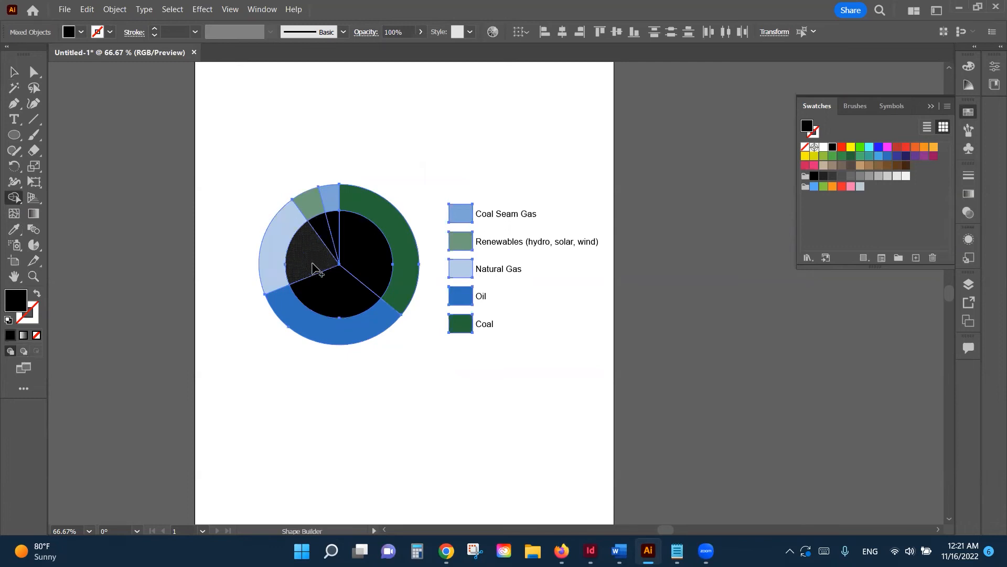
mouse_move(314, 264)
mouse_down()
mouse_move(342, 225)
mouse_move(371, 264)
mouse_move(367, 288)
mouse_move(349, 299)
mouse_move(321, 295)
mouse_move(311, 252)
mouse_up()
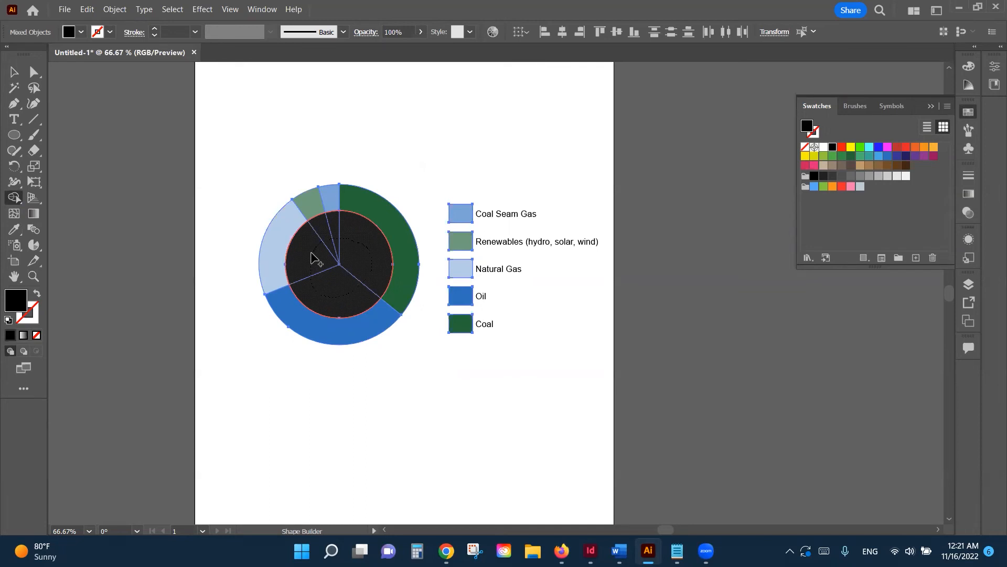
drag(311, 254, 311, 254)
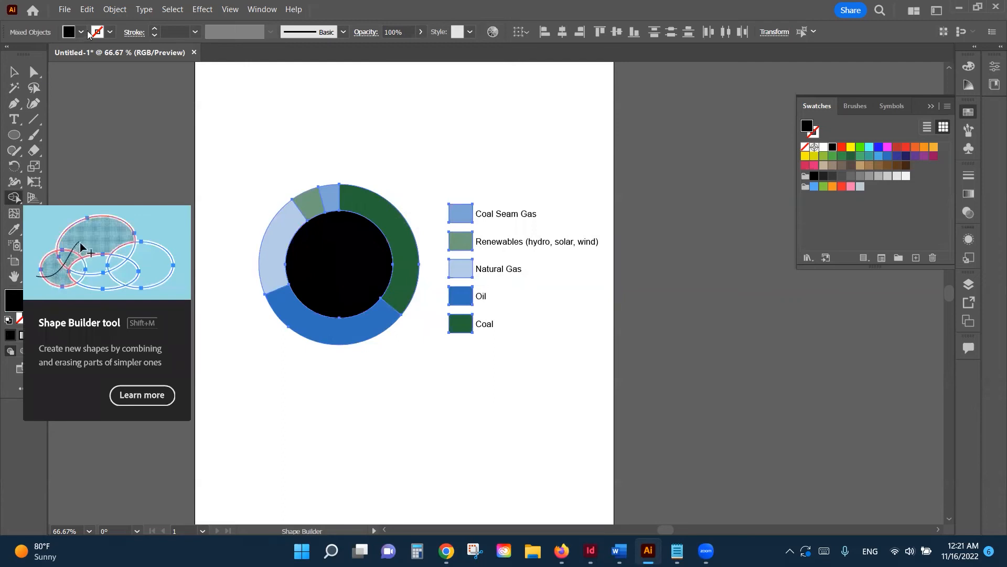
key(v)
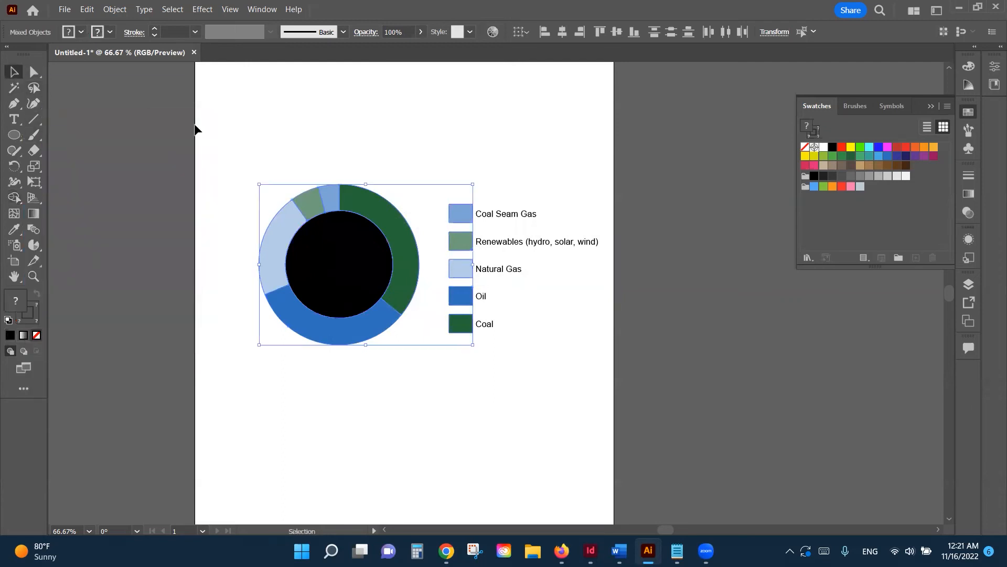
mouse_move(344, 279)
mouse_down()
mouse_move(385, 348)
mouse_move(339, 273)
mouse_up()
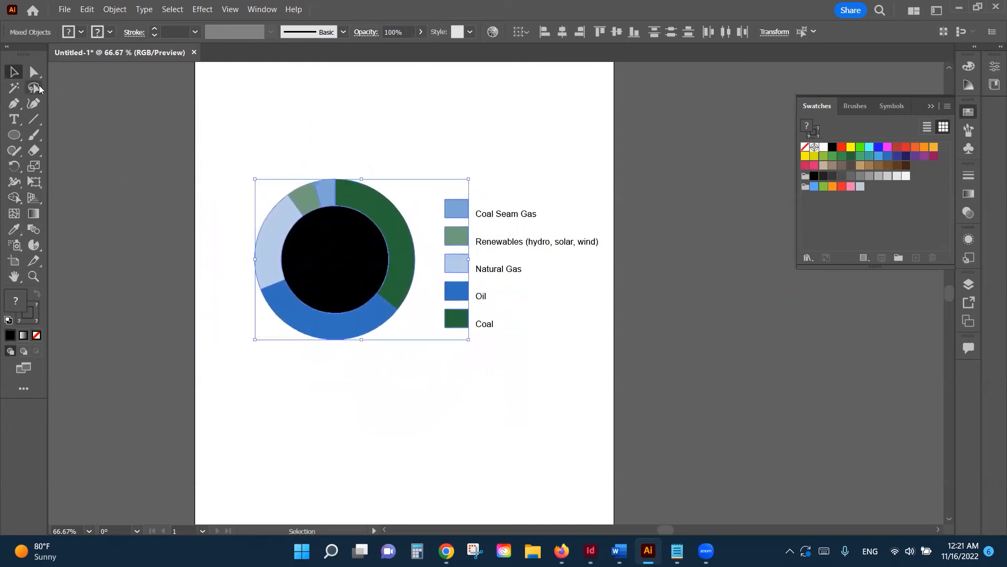
Step: Pull the black centre circle out of the ring with Direct Selection and delete it
click(32, 74)
click(444, 142)
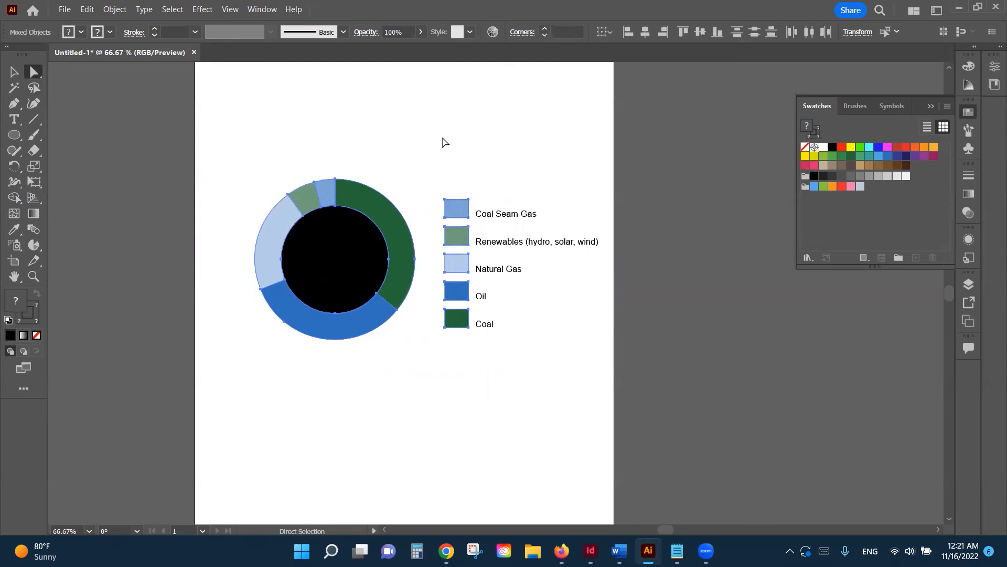
click(355, 240)
drag(346, 237, 430, 391)
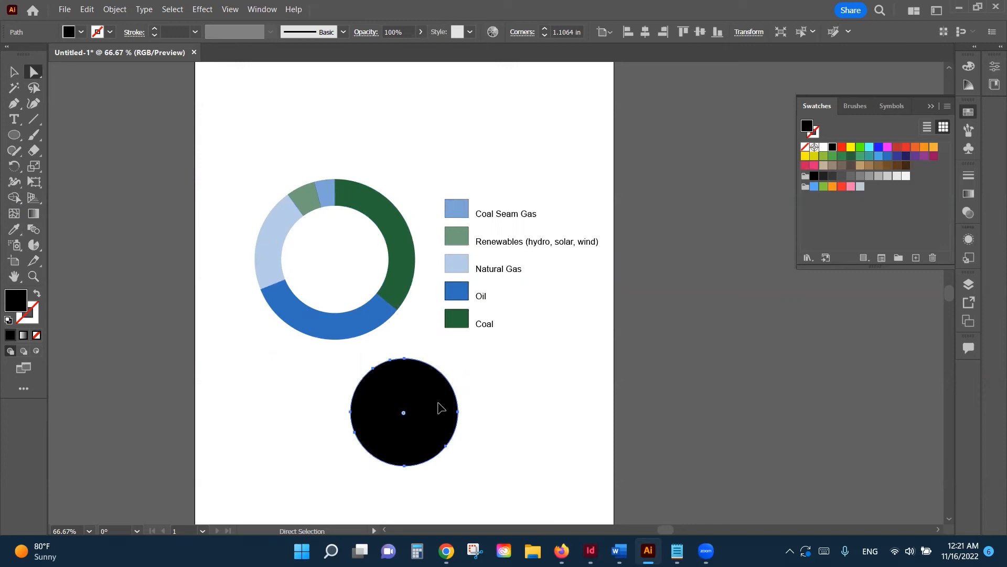
key(Delete)
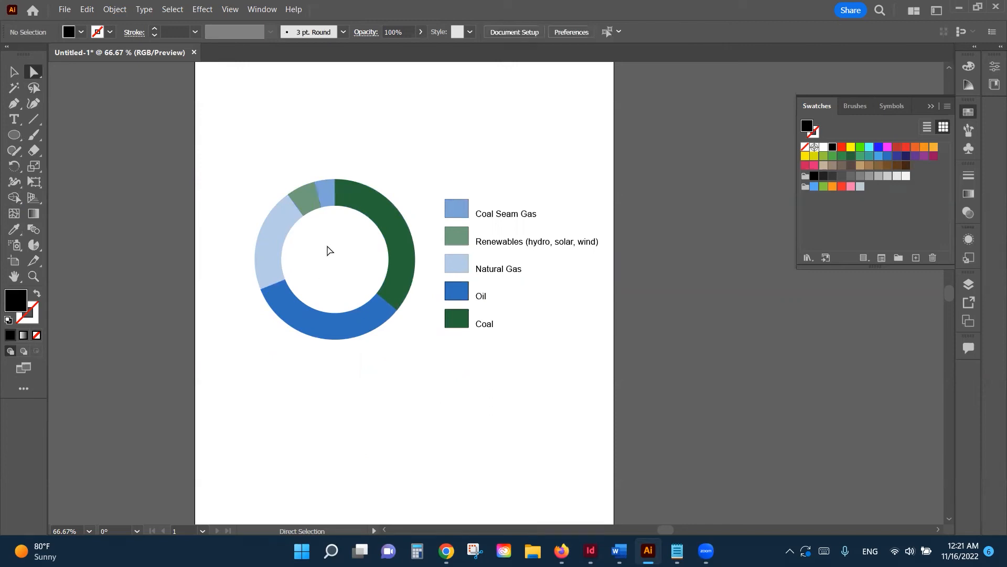
click(15, 75)
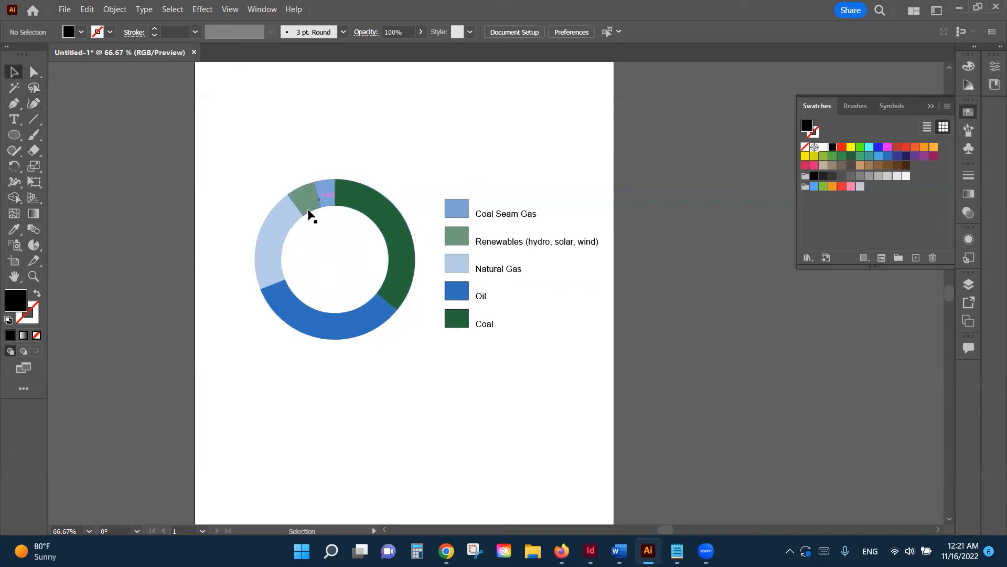
click(270, 246)
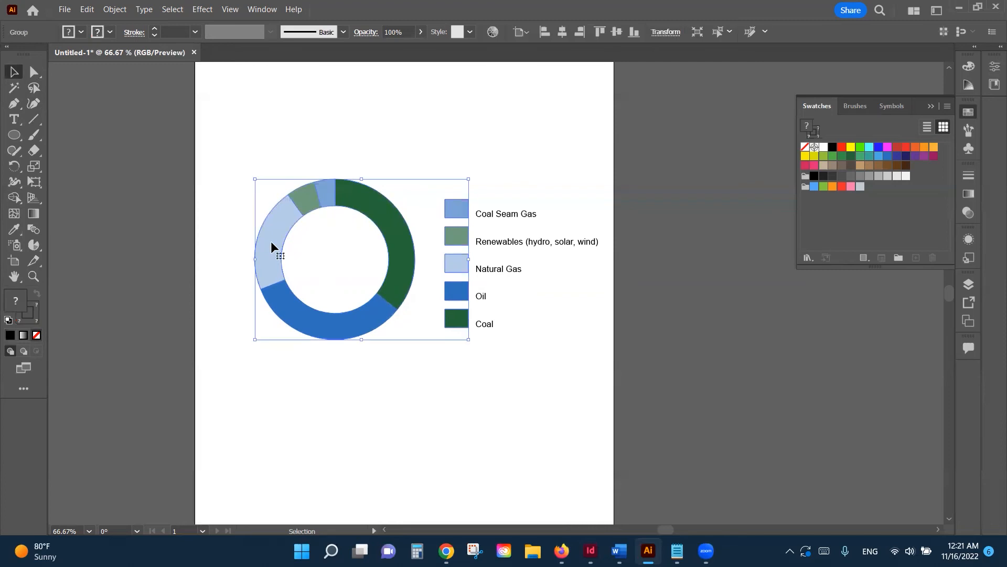
click(33, 72)
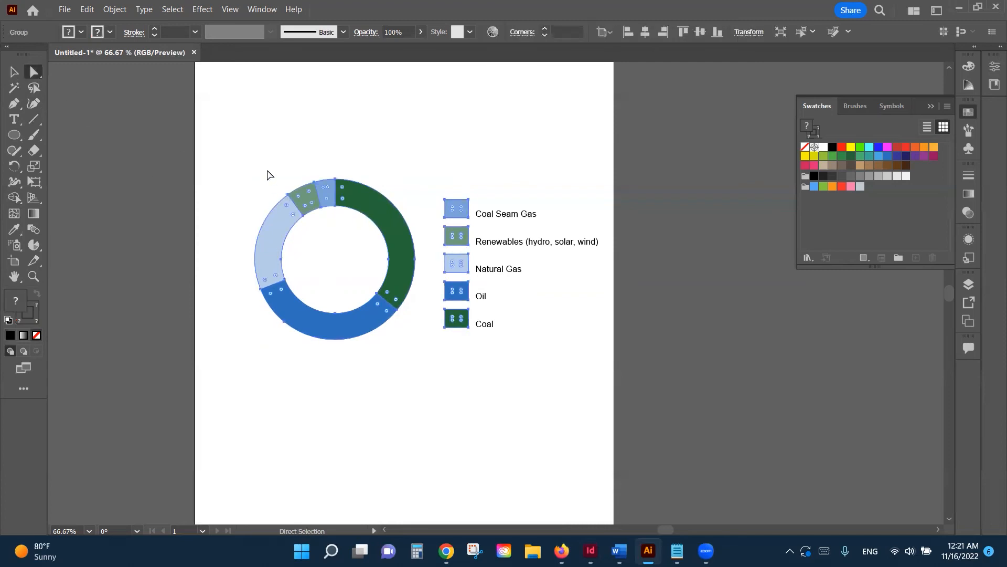
click(267, 171)
click(275, 235)
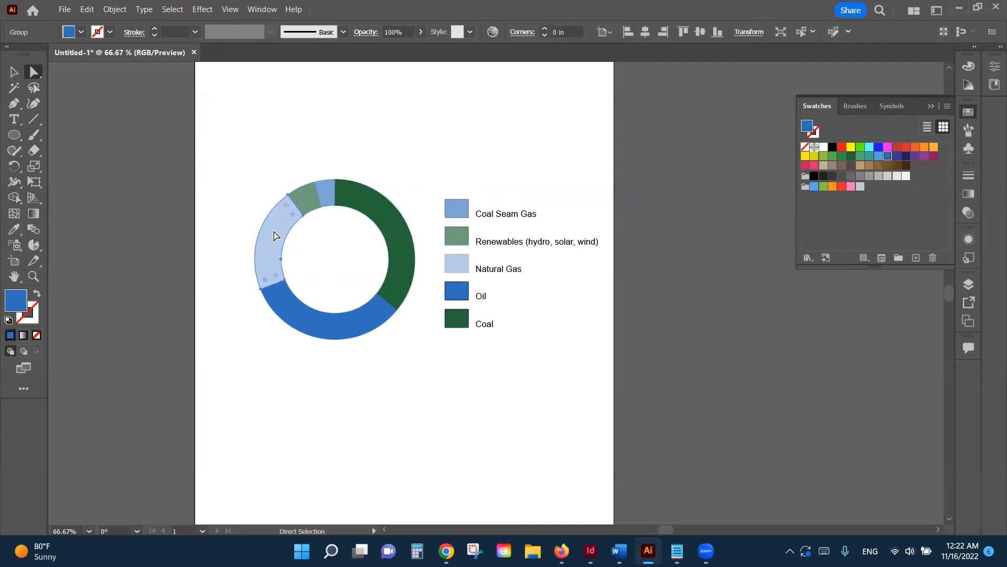
drag(272, 234, 267, 232)
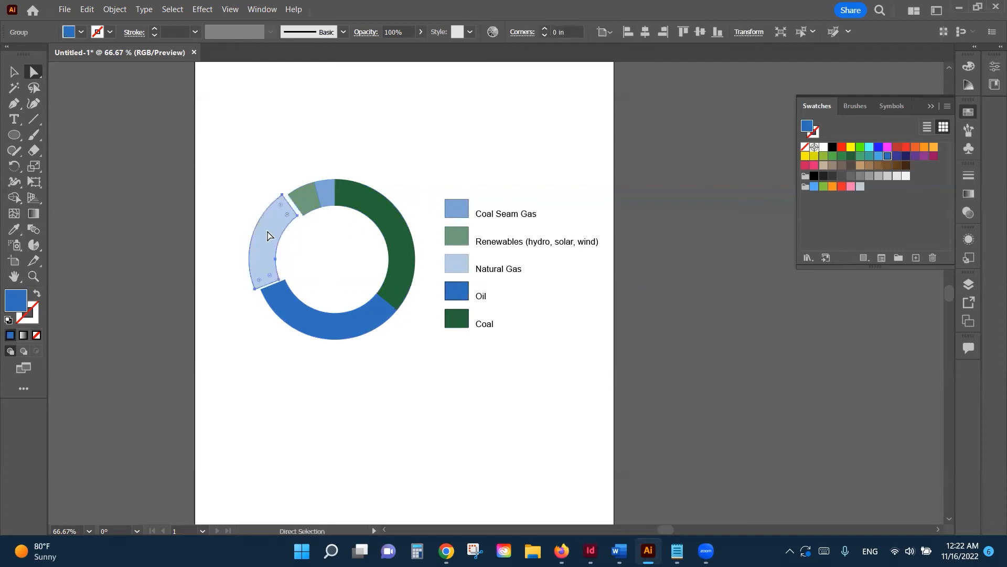
drag(330, 187, 329, 178)
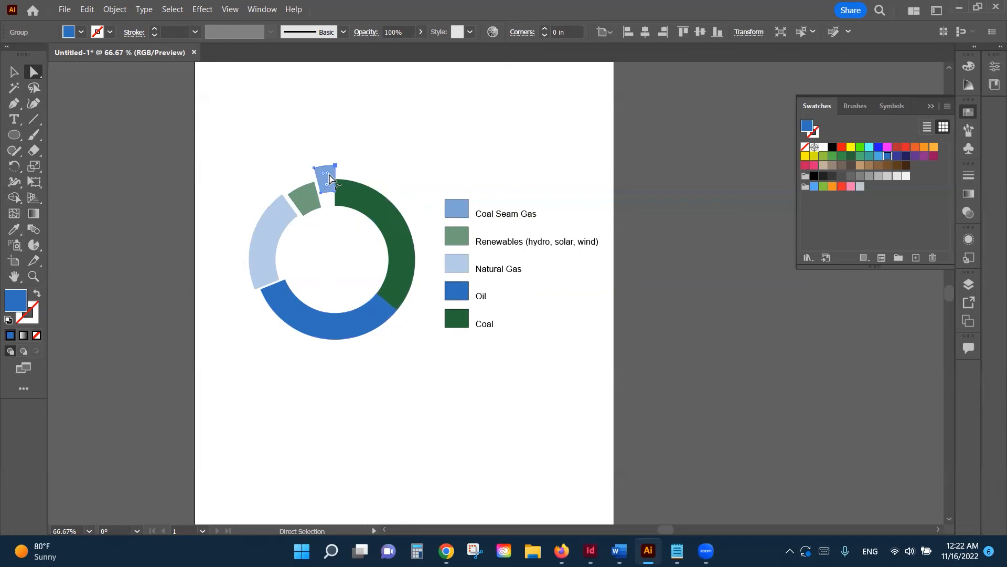
key(Left)
key(Down)
key(Down)
key(Down)
key(Down)
key(Down)
key(Down)
key(Down)
key(Right)
key(Right)
key(Down)
key(Down)
key(Down)
key(Down)
key(ctrl+z)
key(ctrl+z)
key(Up)
key(Up)
key(Right)
key(Left)
key(Left)
key(Up)
key(Up)
key(Up)
key(Up)
key(Up)
key(Up)
key(Up)
key(Right)
key(ctrl+z)
key(ctrl+z)
key(ctrl+z)
drag(274, 219, 282, 226)
key(Left)
key(Left)
key(Right)
key(Right)
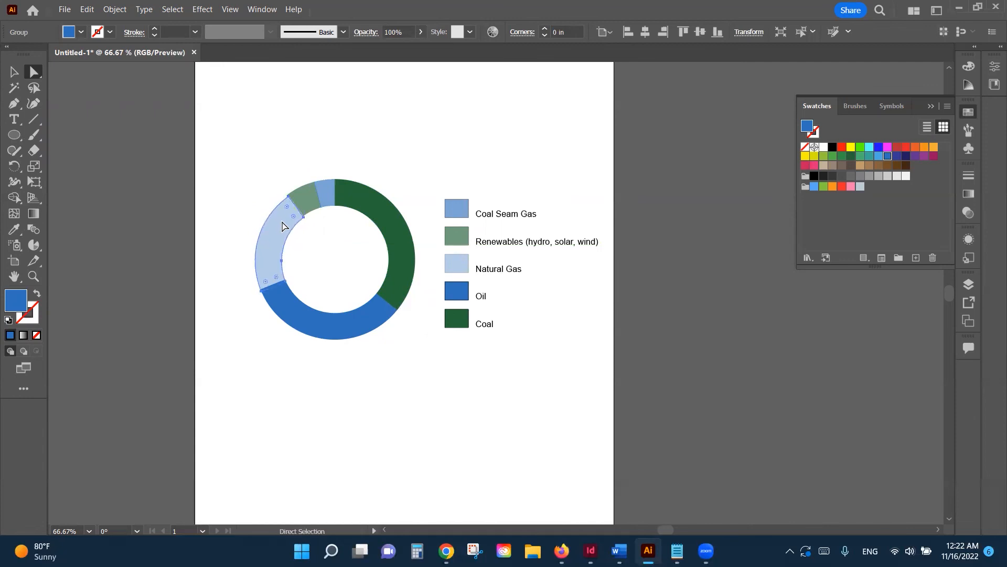
click(14, 71)
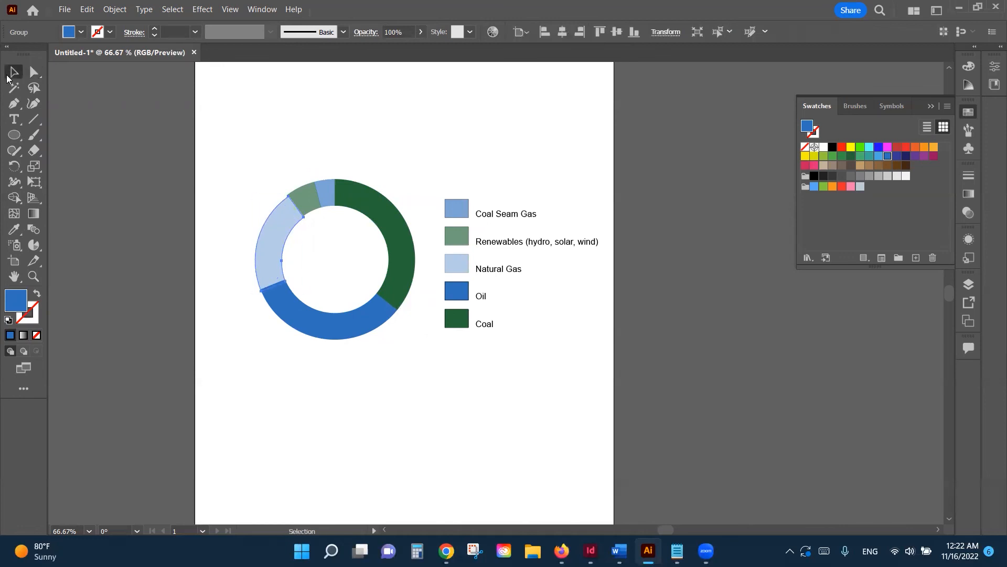
click(214, 103)
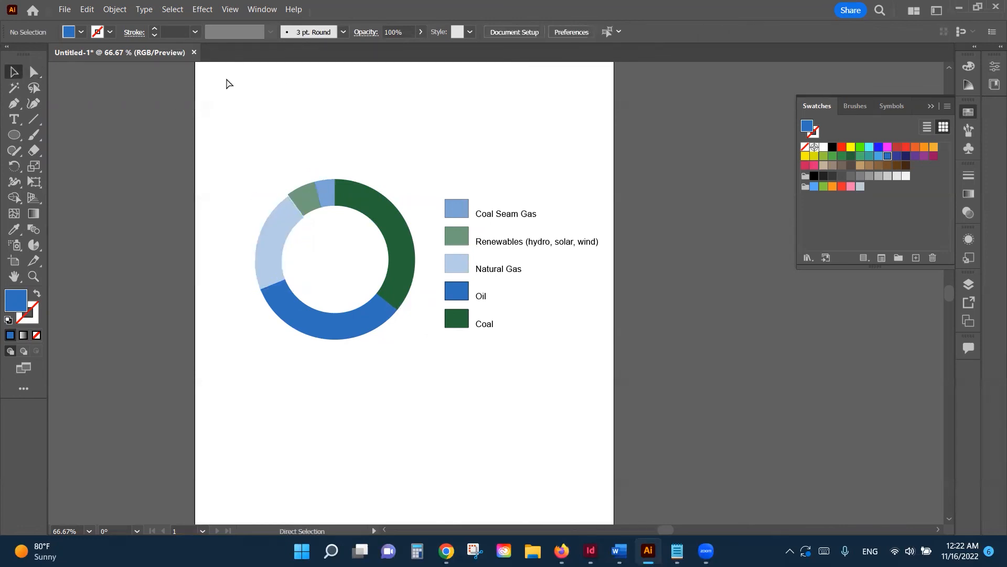
Step: Save the document as 'pie chart.ai' on the Desktop, accepting the default Illustrator options
click(67, 9)
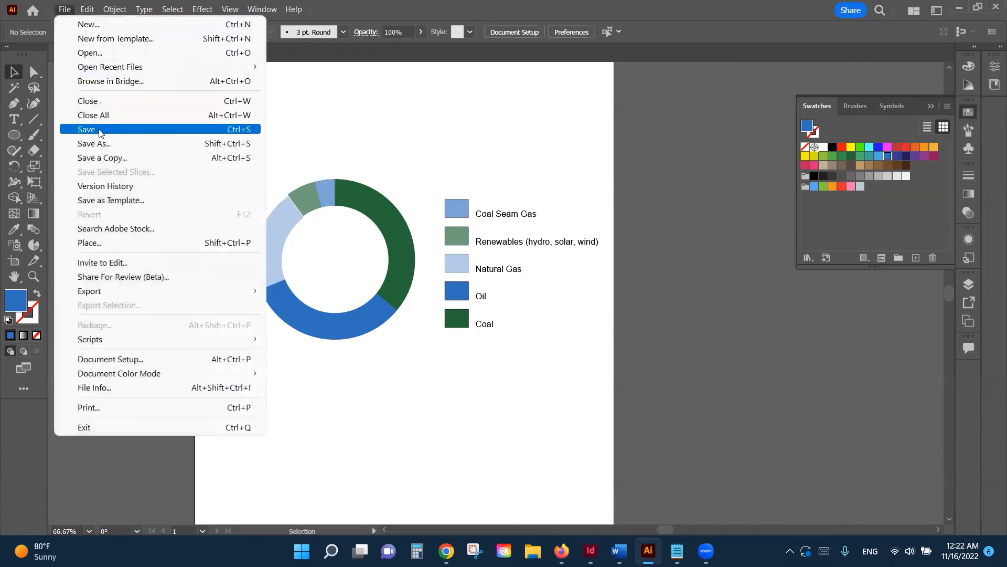
click(99, 132)
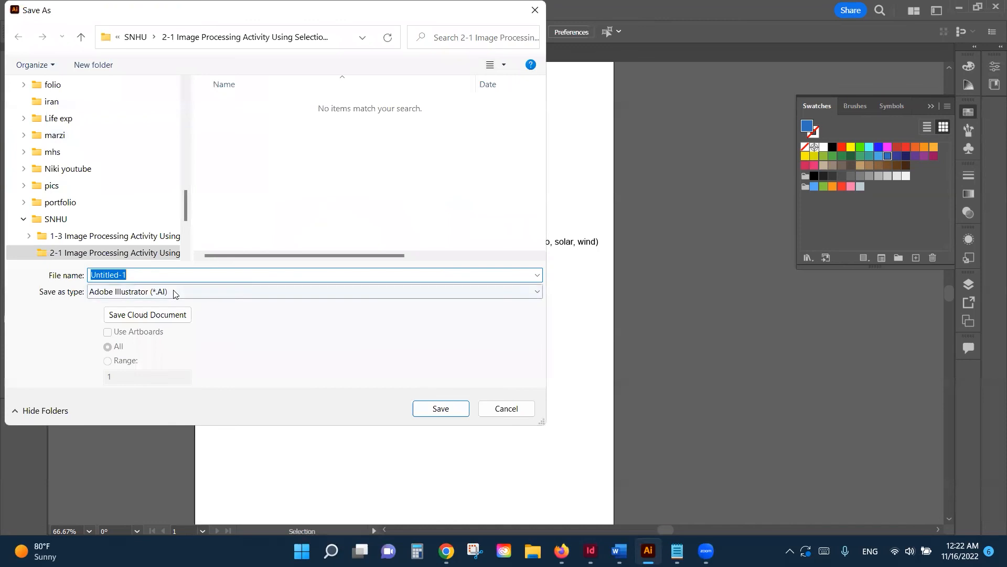
text(pie chart)
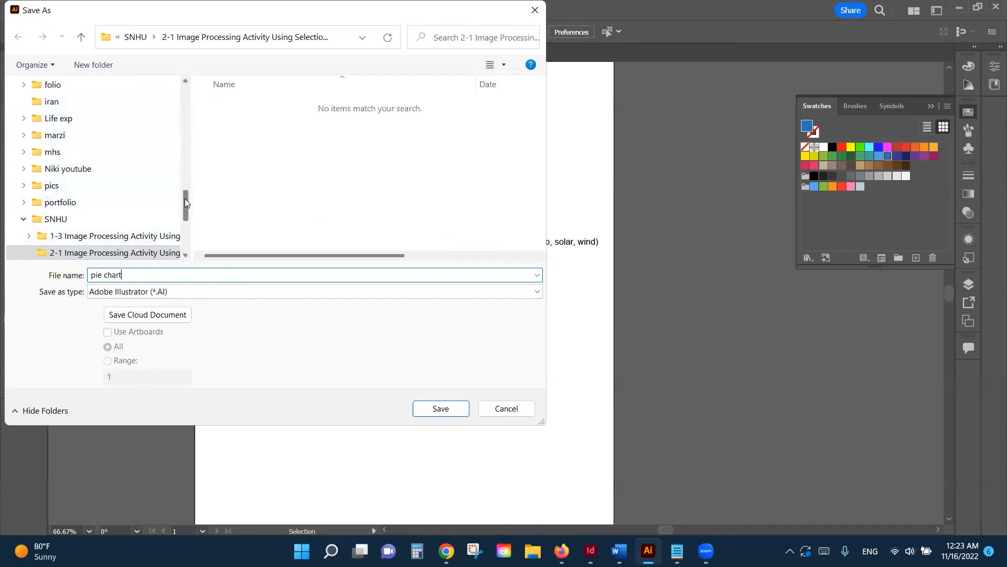
scroll(170, 80, up, 10)
click(52, 107)
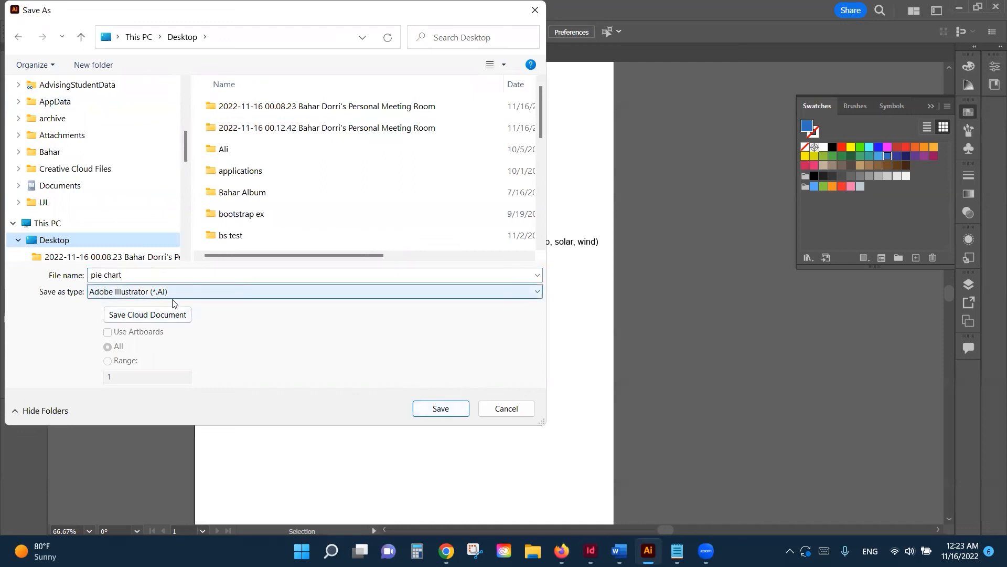
click(441, 410)
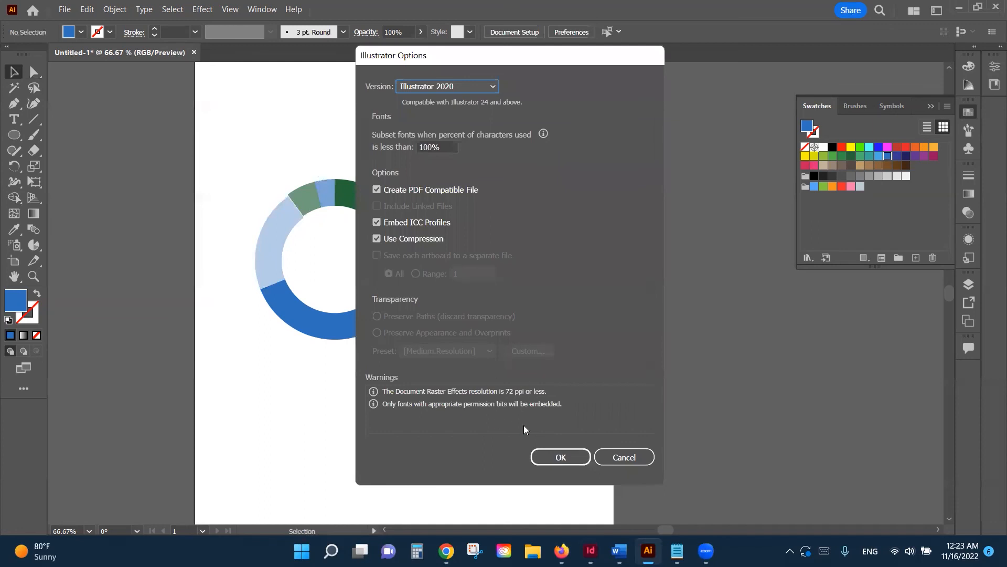
click(549, 456)
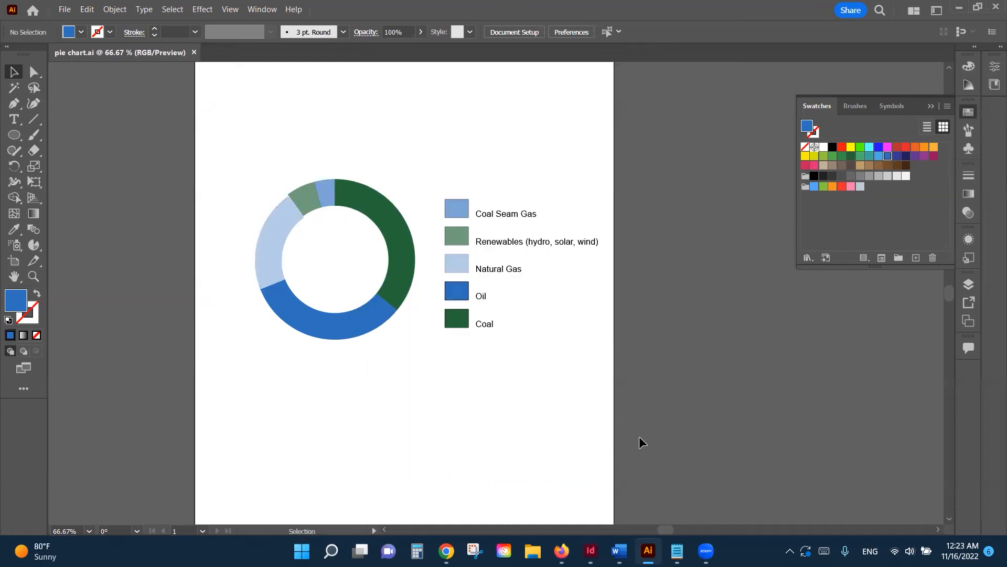
Step: In InDesign, choose the 'pie chart' file from the Desktop for placing
click(591, 550)
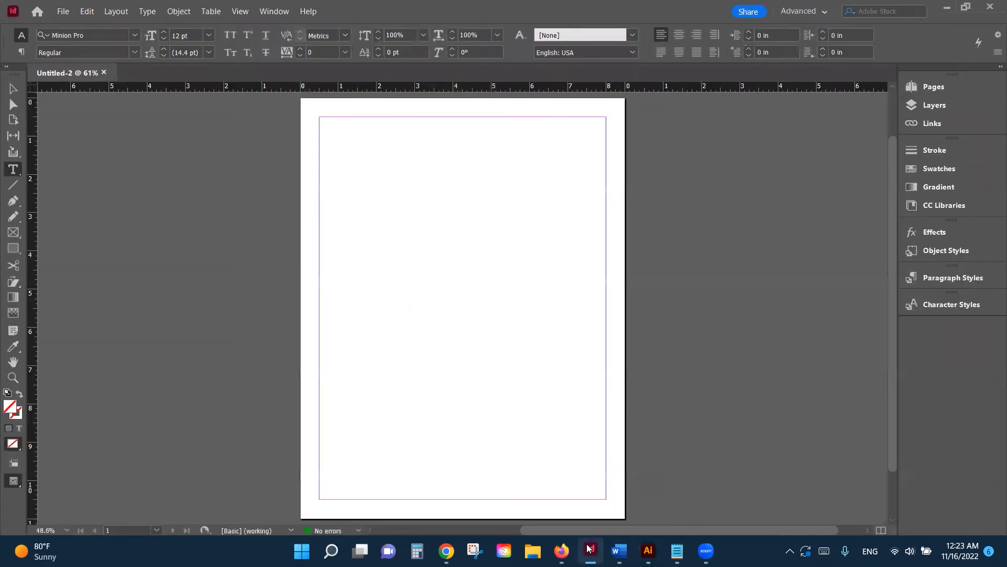
key(v)
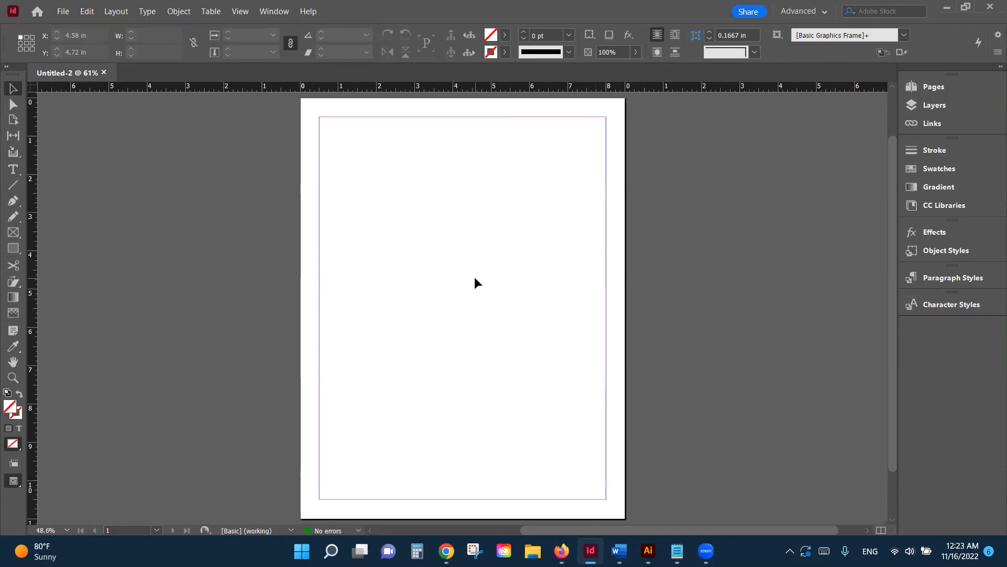
click(63, 12)
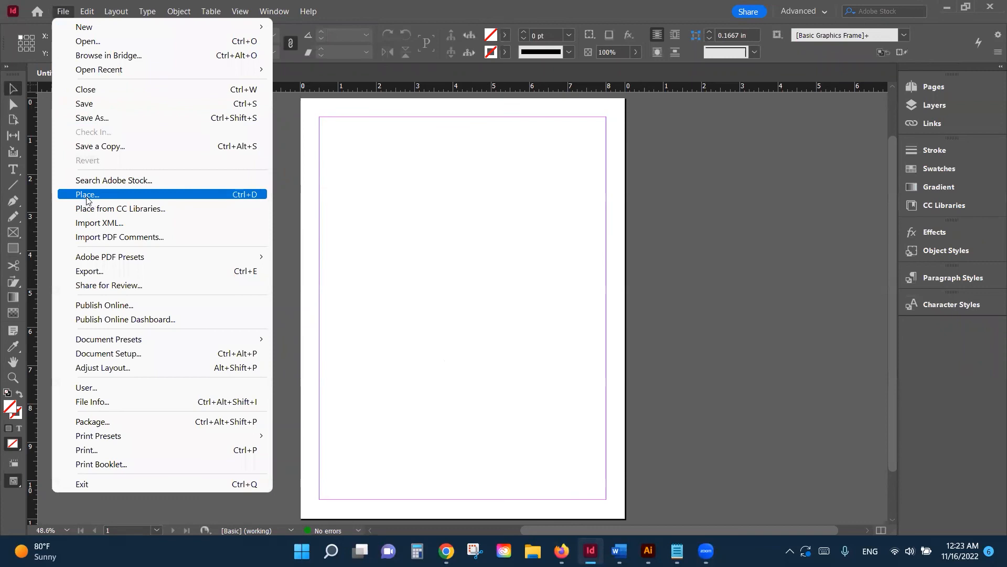
click(241, 195)
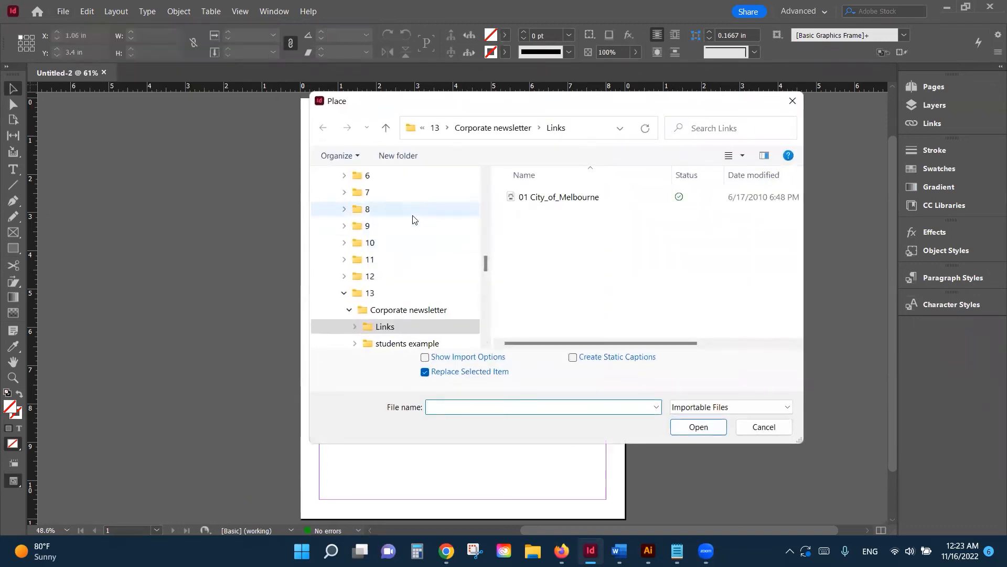
drag(485, 263, 486, 182)
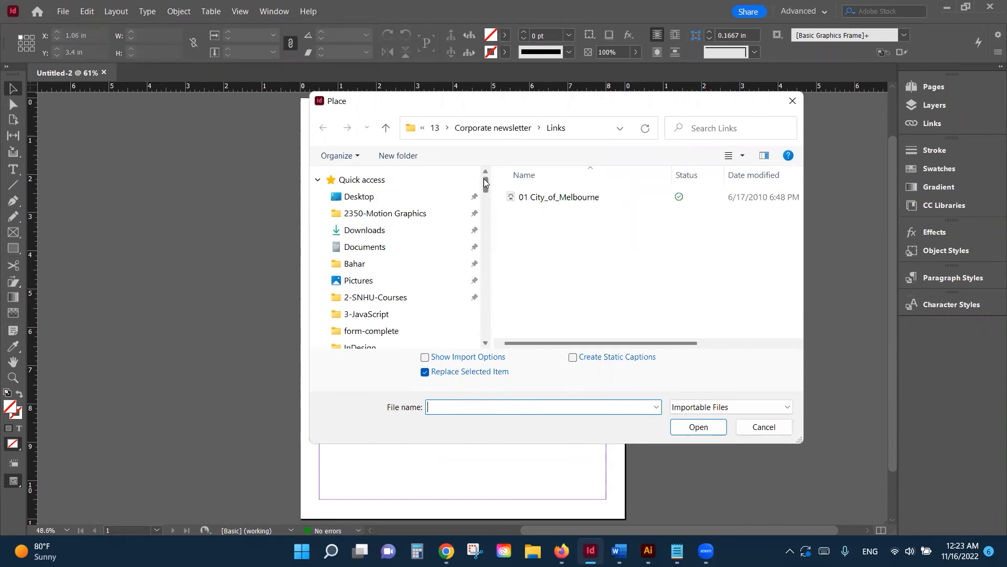
click(467, 198)
scroll(603, 273, down, 3)
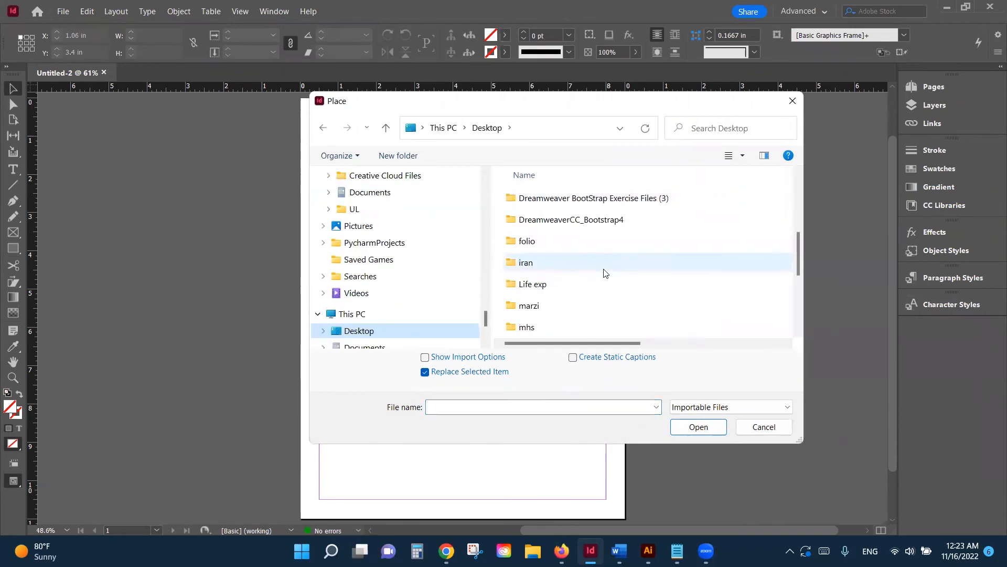
scroll(604, 273, down, 3)
click(525, 286)
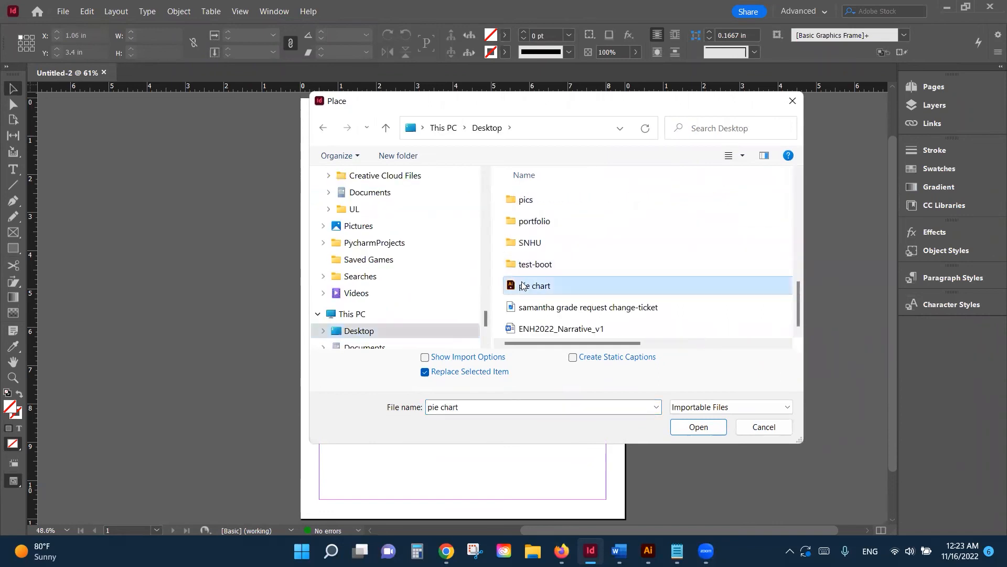
click(673, 428)
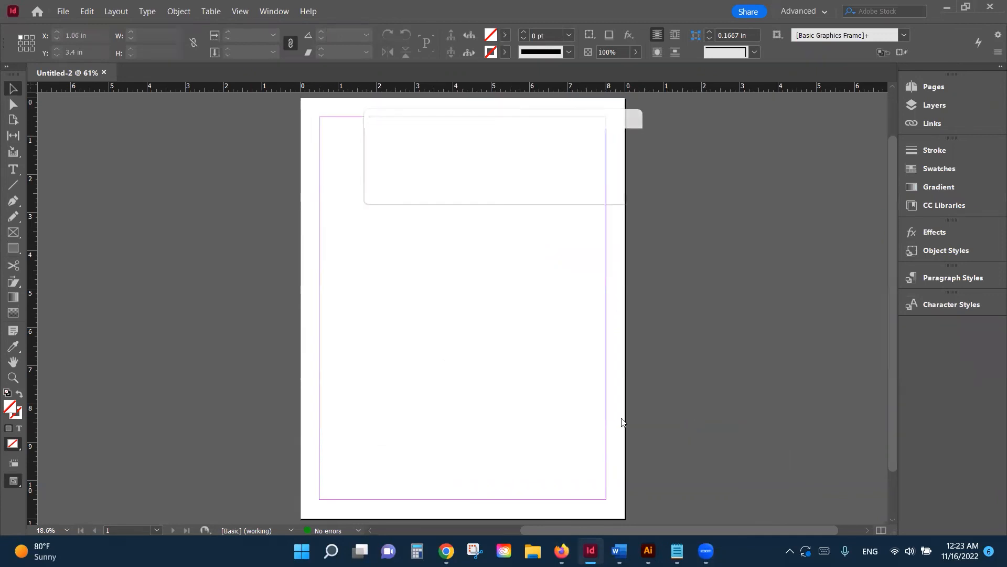
Step: Place the pie chart inside the page margins and set it to High Quality Display
click(384, 234)
drag(469, 258, 413, 231)
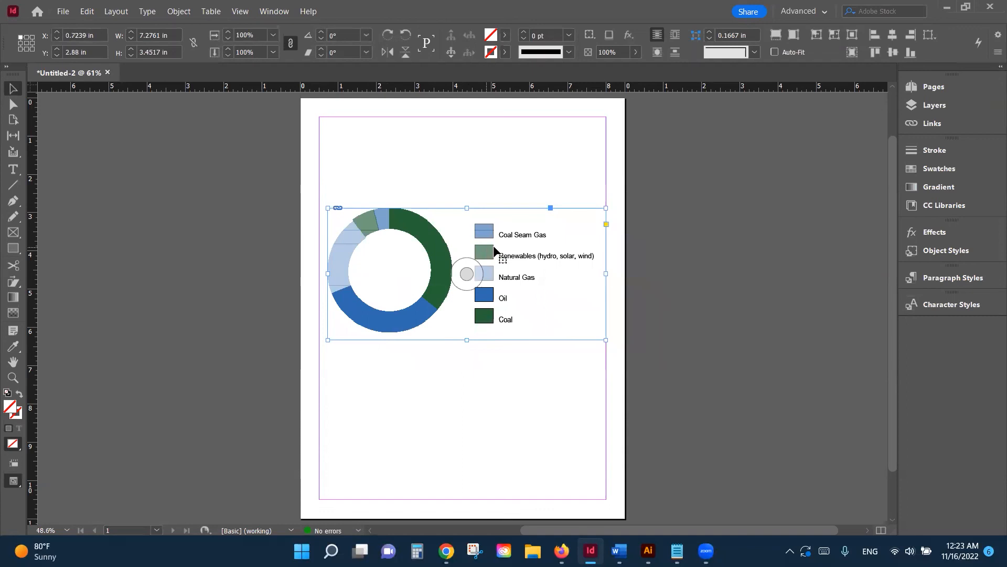
right_click(511, 281)
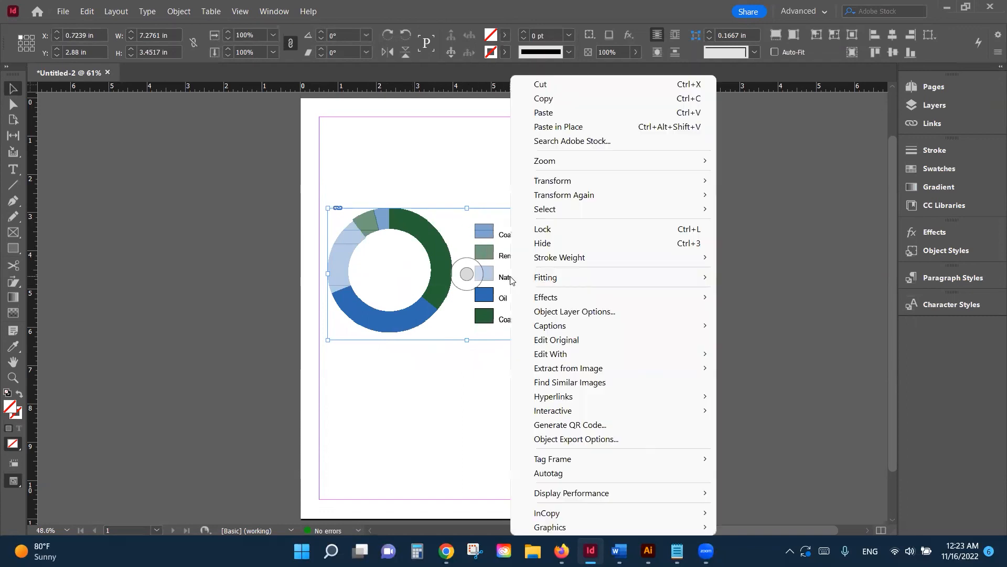
mouse_move(561, 497)
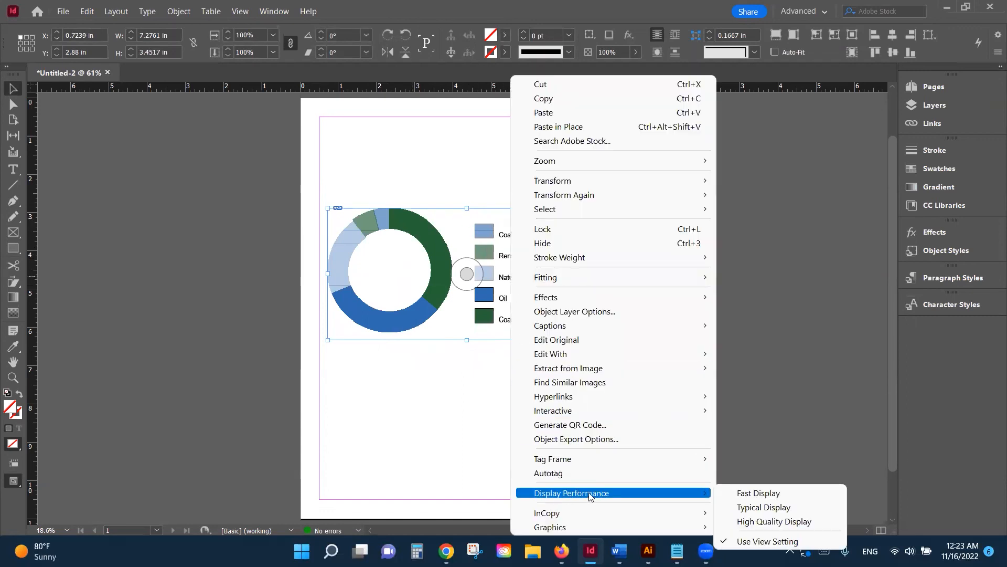
click(760, 523)
click(561, 411)
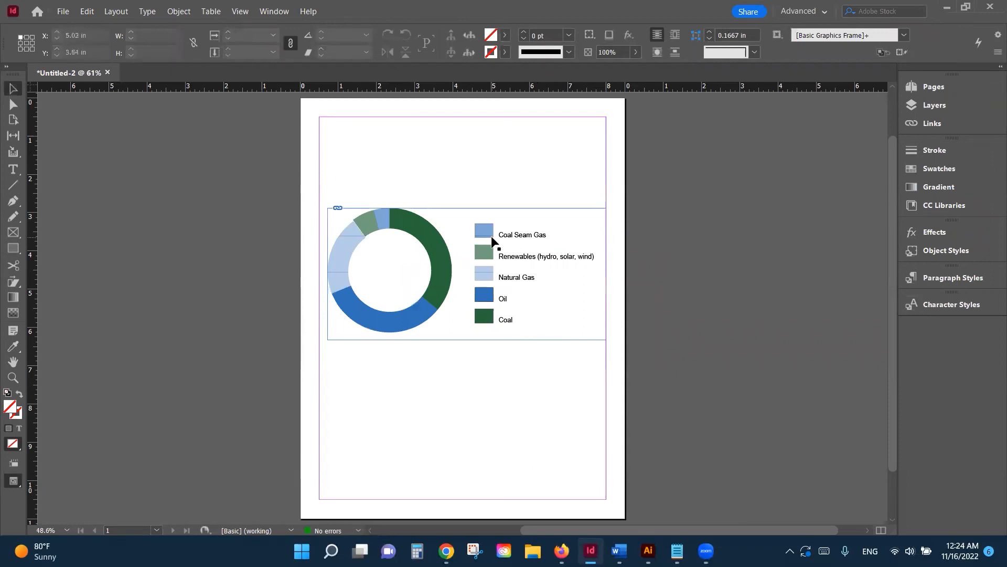
Step: Scale the chart frame down to about 5.2 × 2.47 in
click(559, 220)
drag(606, 209, 526, 268)
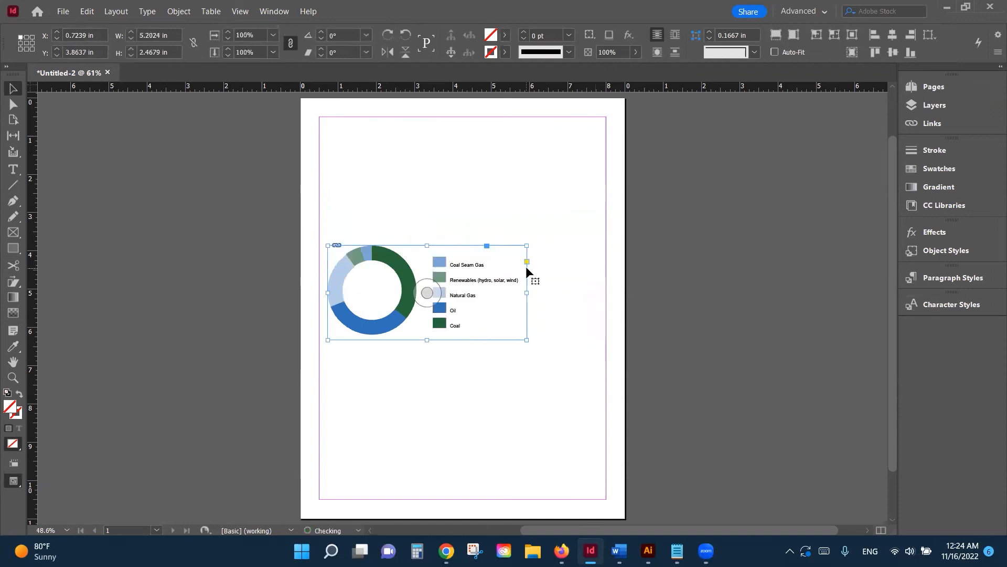
click(436, 420)
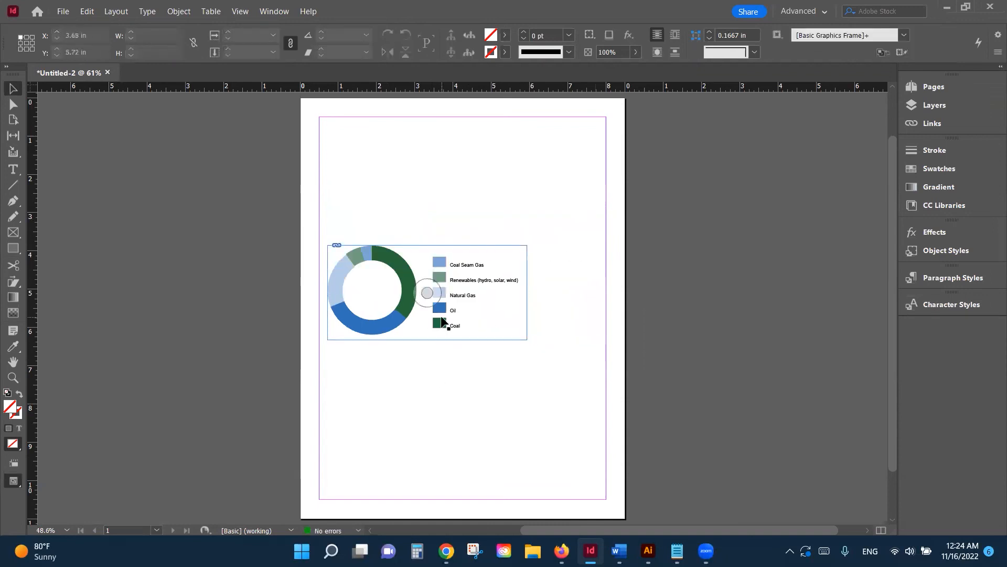